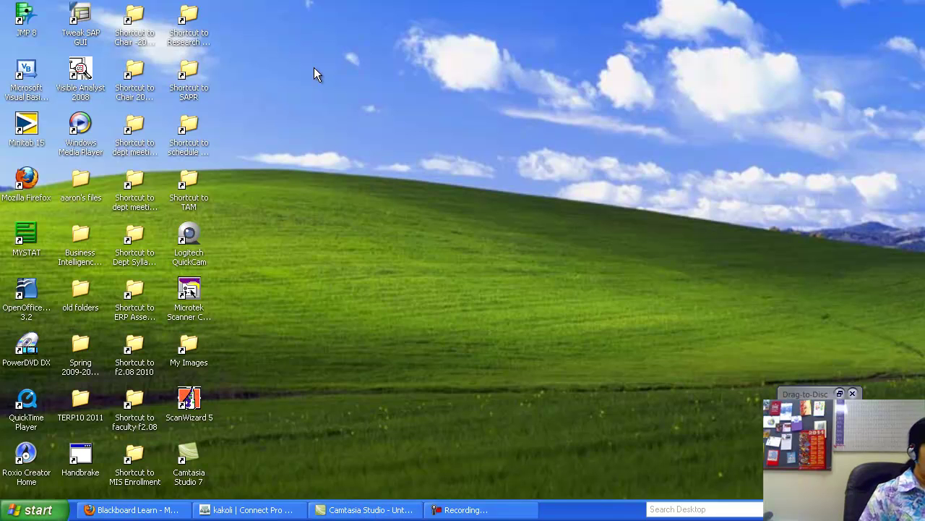
Launch the Business Explorer Query Designer from the installed programs
{"action": "left_click", "coordinate": [23, 512]}
{"action": "mouse_move", "coordinate": [101, 456]}
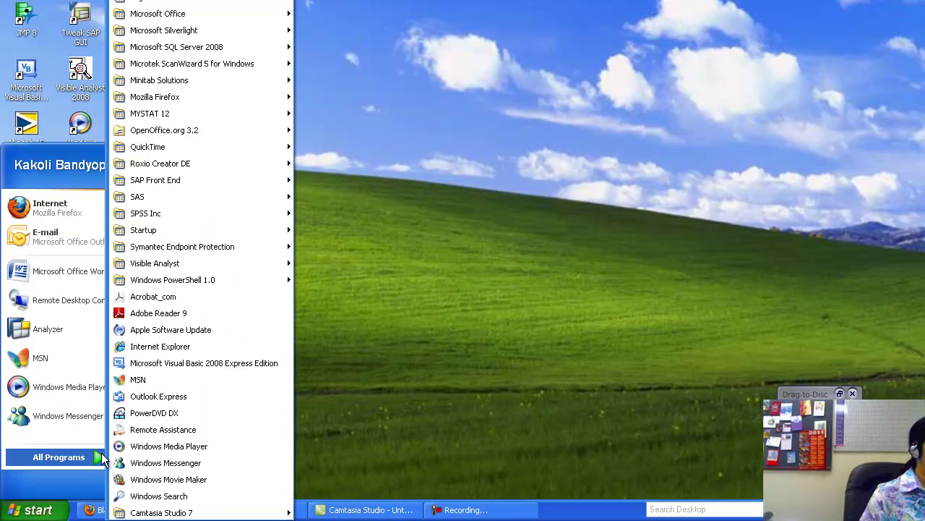
{"action": "mouse_move", "coordinate": [188, 1]}
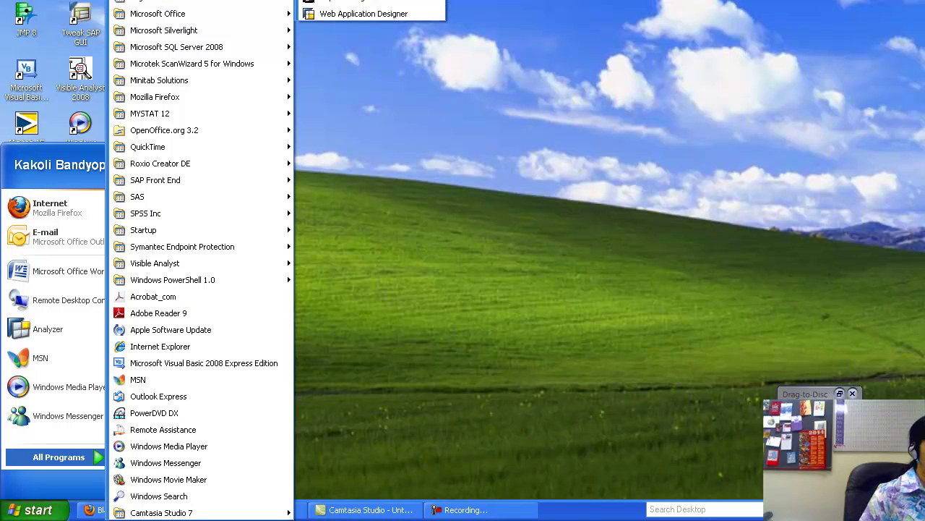
{"action": "mouse_move", "coordinate": [376, 1]}
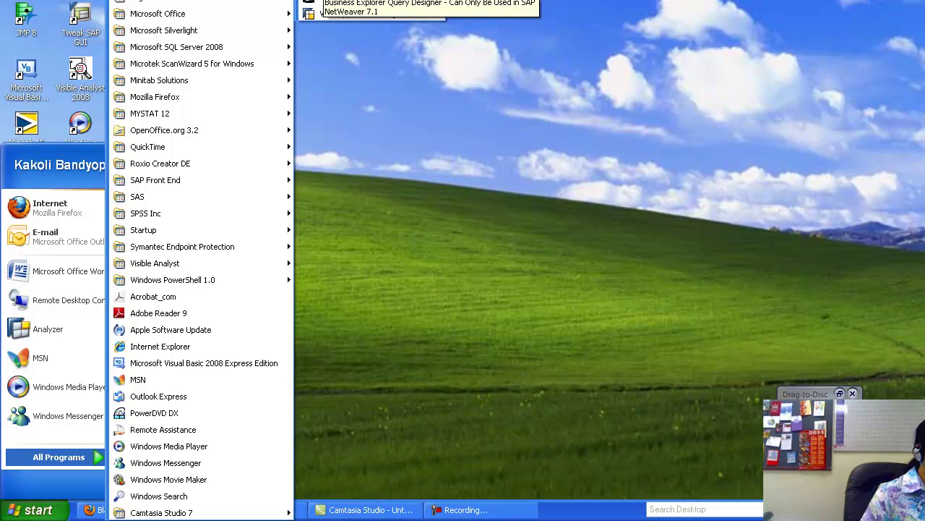
{"action": "left_click", "coordinate": [339, 13]}
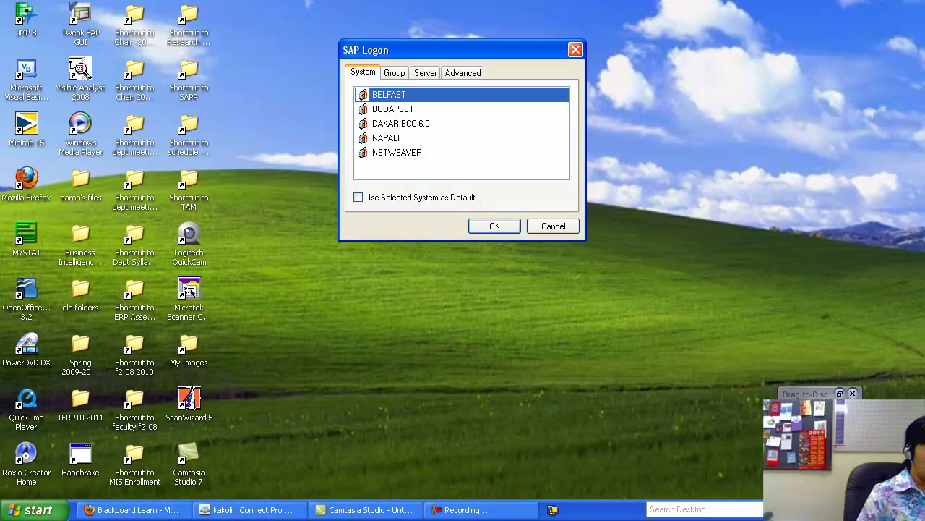
Log on to the BELFAST system with client 800, entering the account password
{"action": "left_click", "coordinate": [510, 233]}
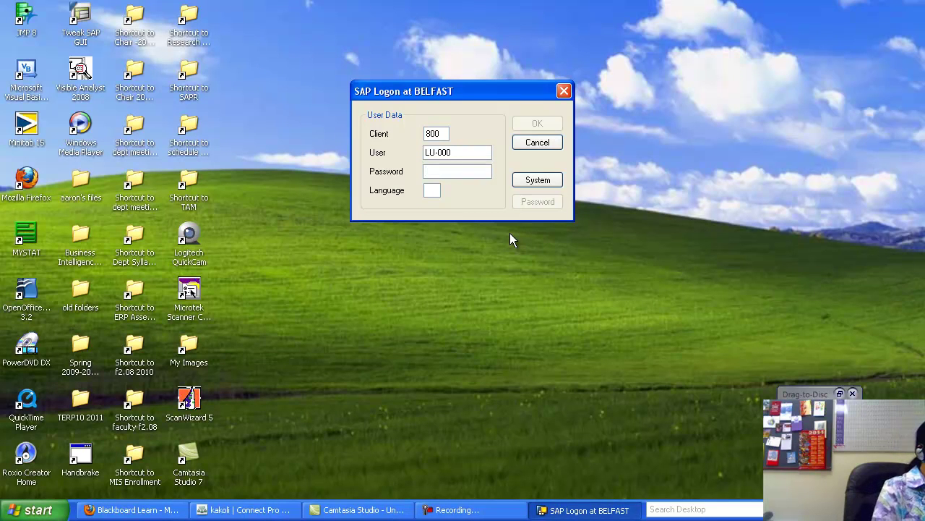
{"action": "type", "text": "********"}
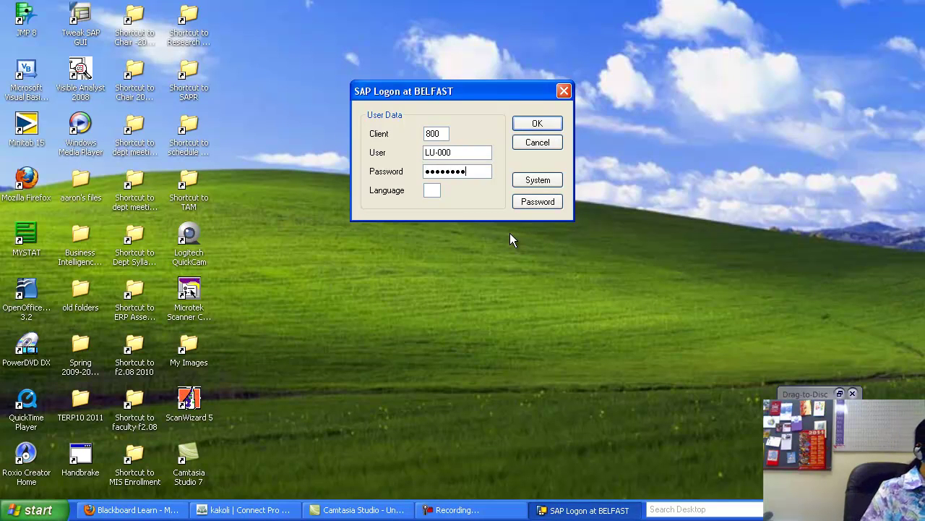
{"action": "left_click", "coordinate": [543, 123]}
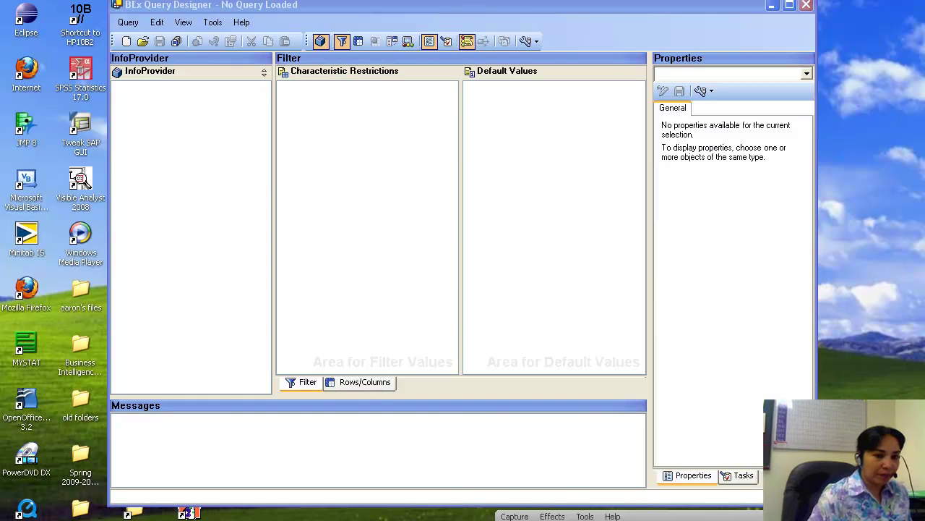
{"action": "left_click", "coordinate": [572, 404]}
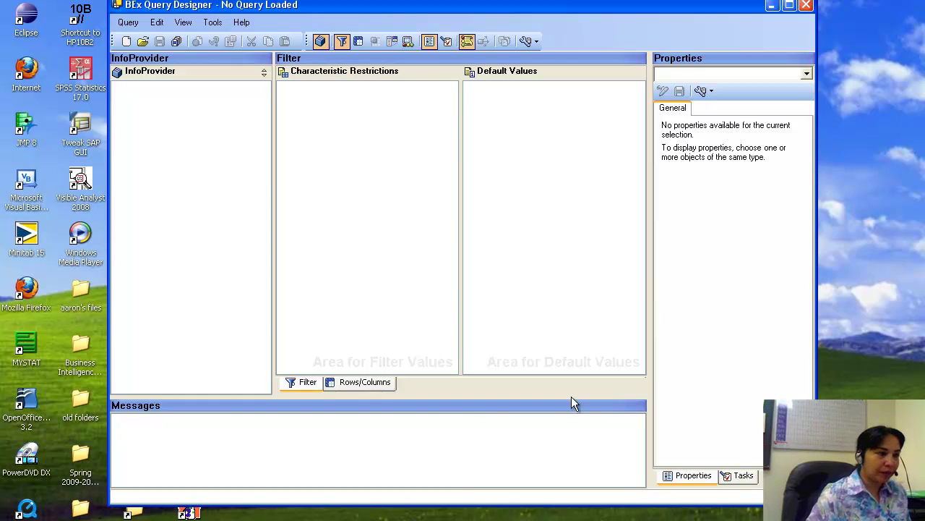
{"action": "left_click", "coordinate": [209, 78]}
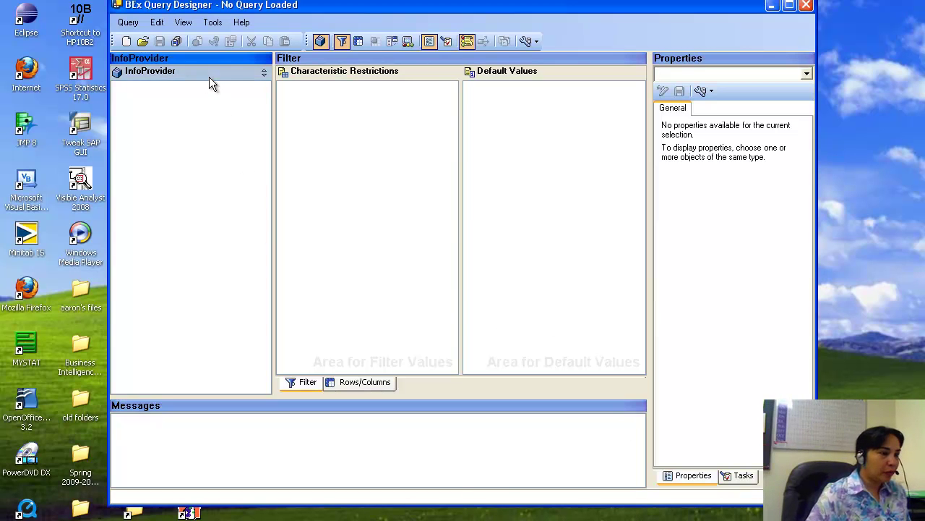
{"action": "left_click", "coordinate": [143, 42]}
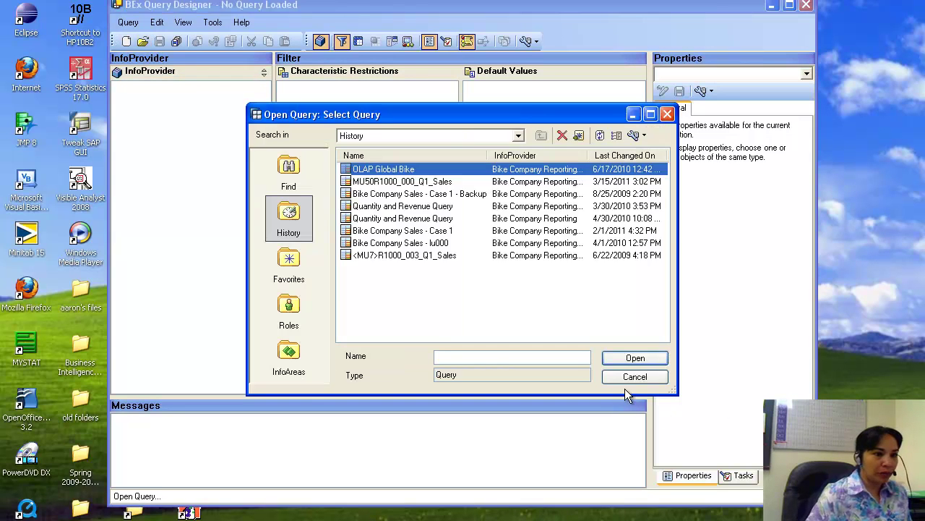
{"action": "left_click", "coordinate": [626, 377]}
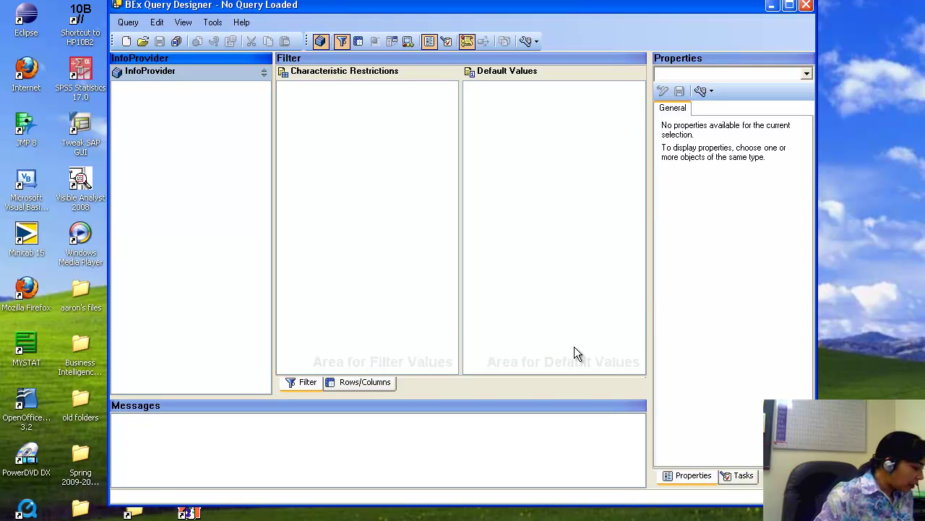
Create a new query on InfoProvider Bike Company Reporting 000, found by searching descriptions and technical names for MU0R1000
{"action": "left_click", "coordinate": [124, 42]}
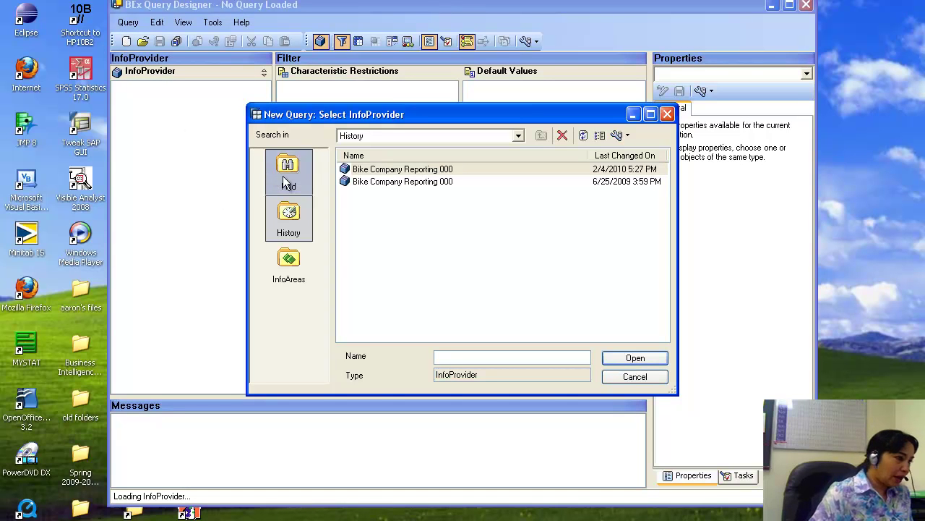
{"action": "left_click", "coordinate": [283, 175]}
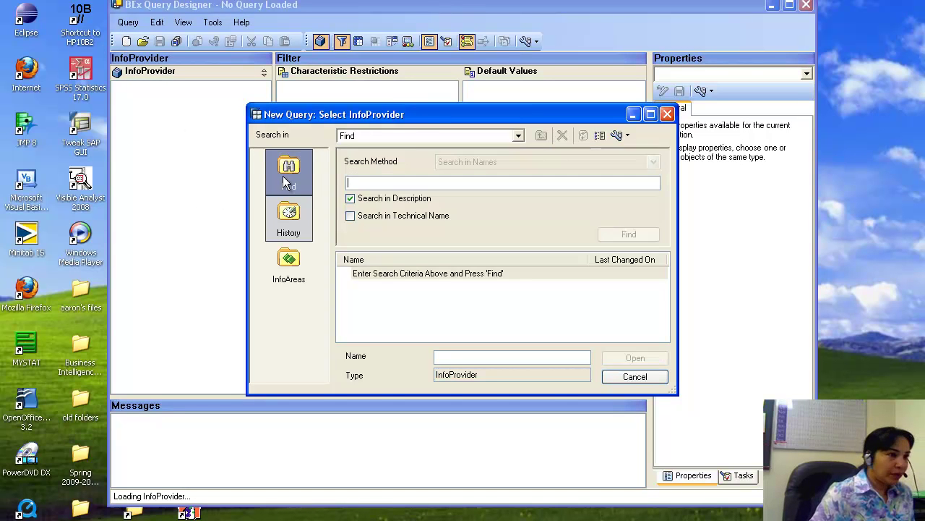
{"action": "left_click", "coordinate": [351, 216]}
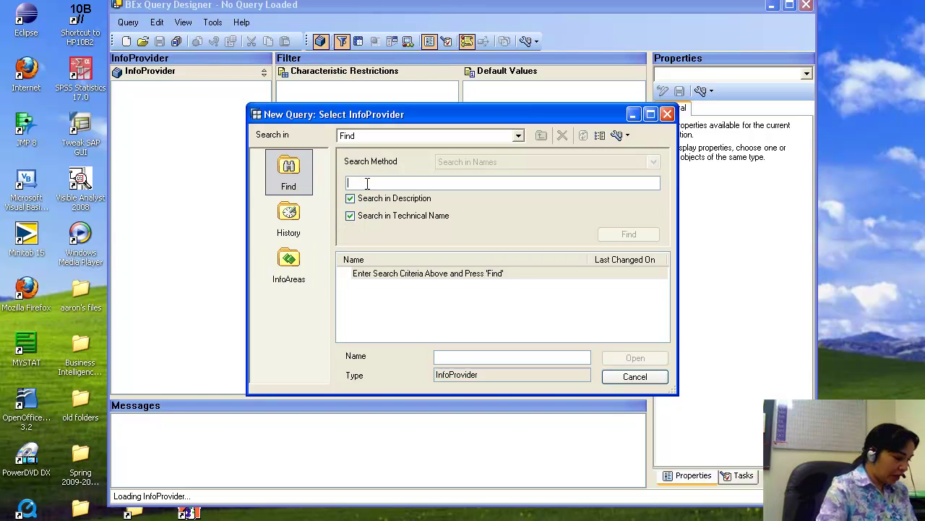
{"action": "type", "text": "MU"}
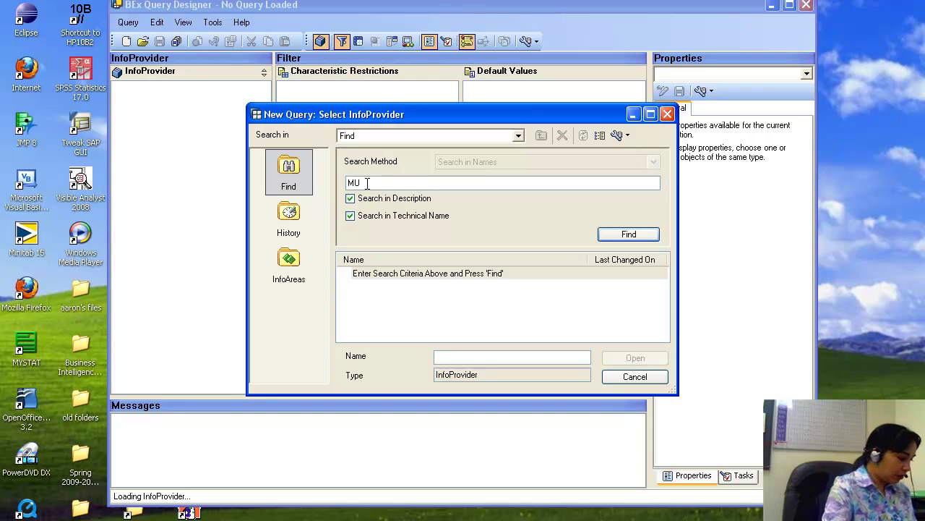
{"action": "type", "text": "O"}
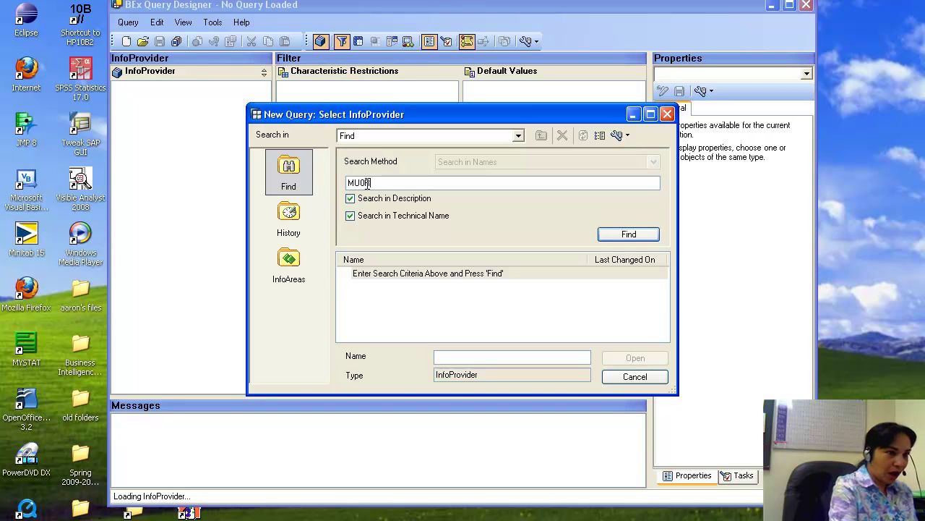
{"action": "type", "text": "1000"}
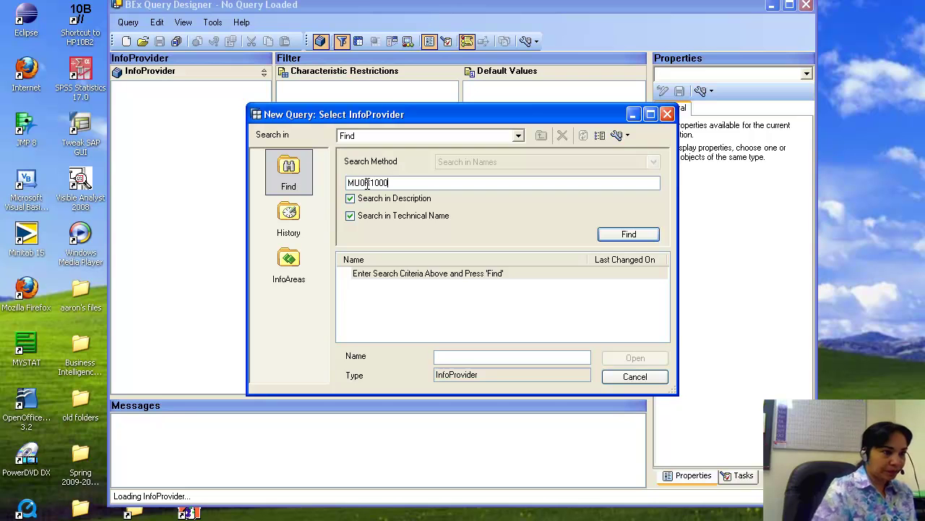
{"action": "left_click", "coordinate": [642, 233]}
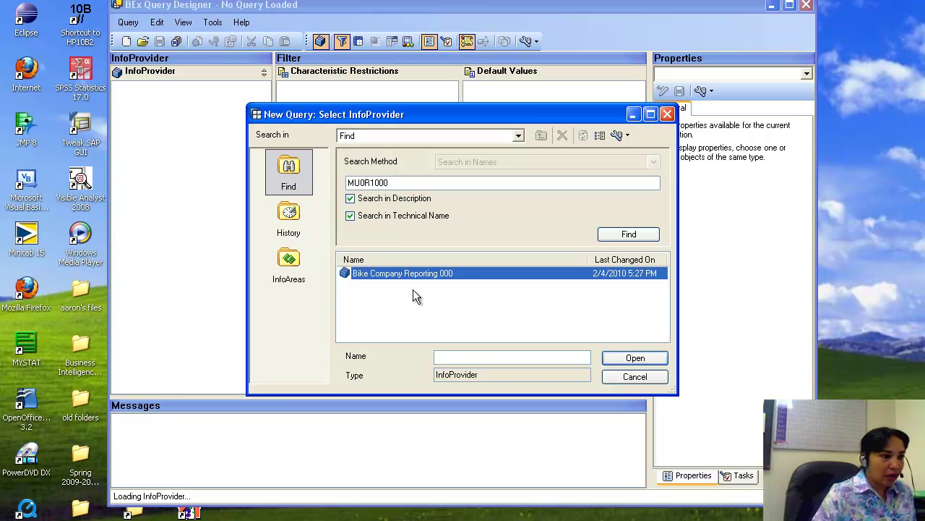
{"action": "left_click", "coordinate": [613, 359]}
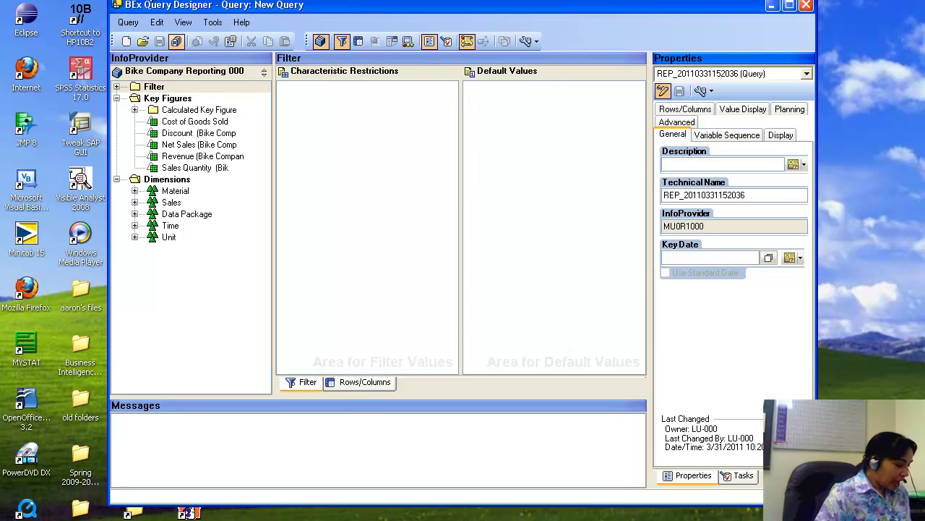
Add Calendar Year from the Time dimension to the filter's characteristic restrictions
{"action": "left_click", "coordinate": [302, 79]}
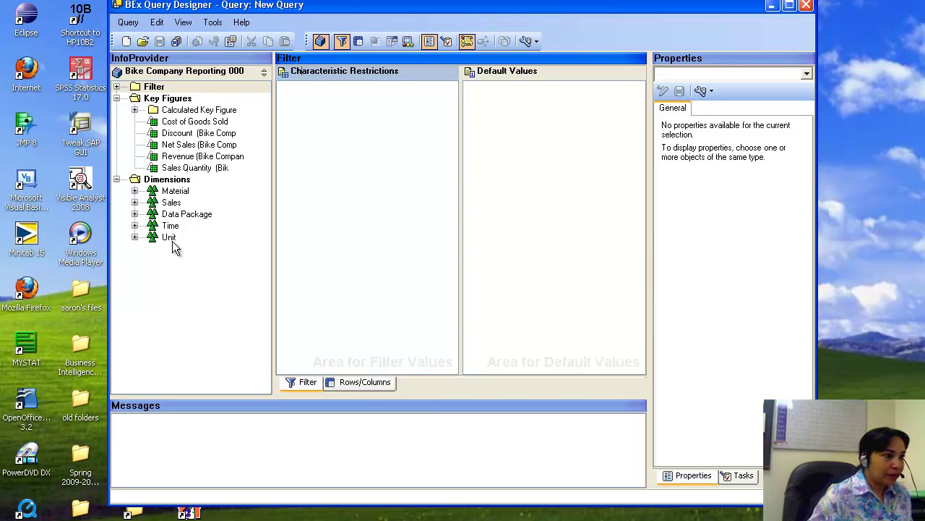
{"action": "left_click", "coordinate": [135, 226]}
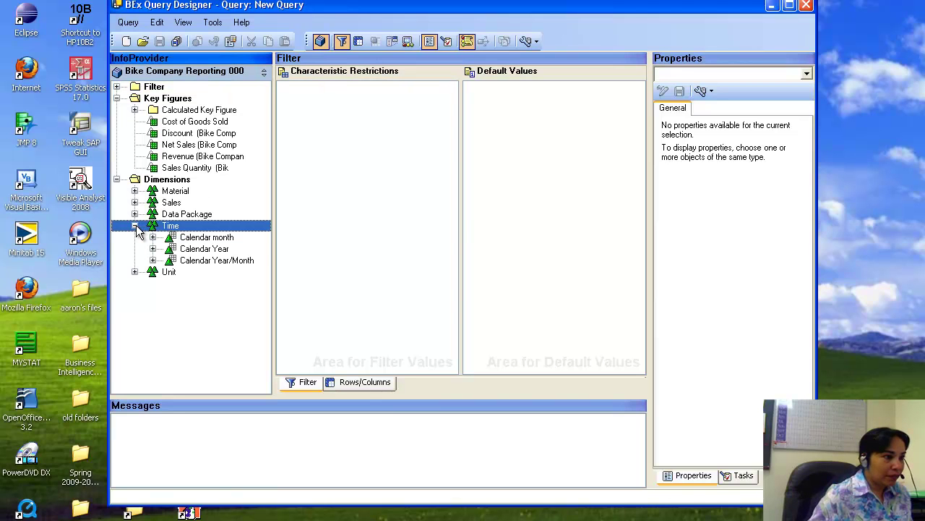
{"action": "left_click_drag", "start_coordinate": [205, 249], "coordinate": [357, 156]}
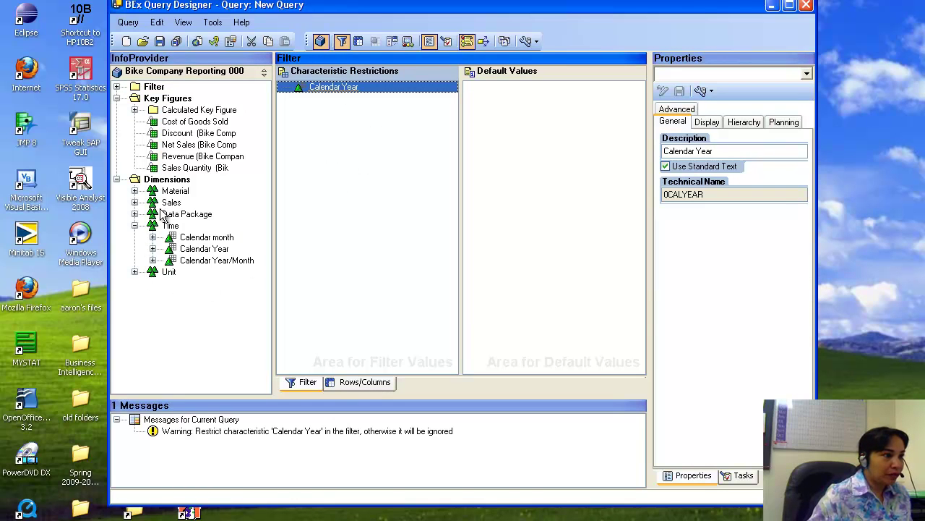
Expand the remaining Unit, Data Package and Sales dimensions and add Country from Sales to the characteristic restrictions
{"action": "left_click", "coordinate": [135, 273]}
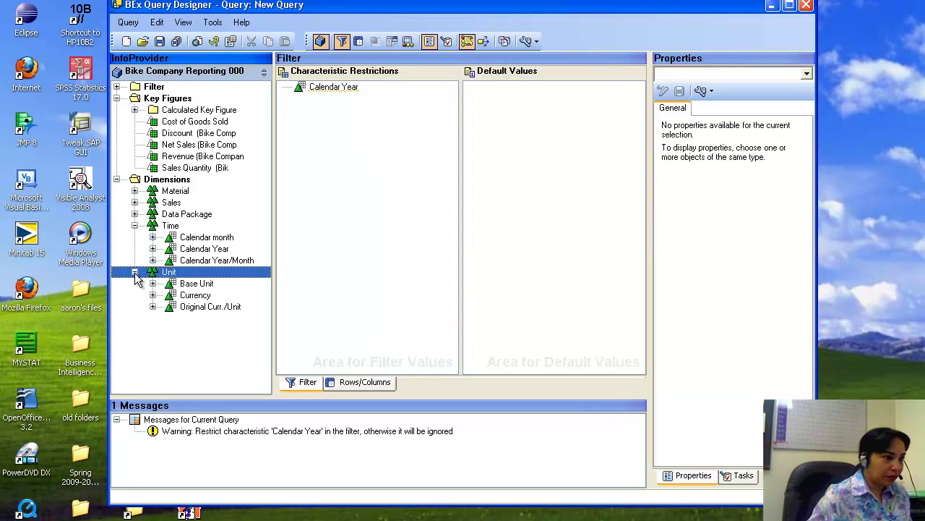
{"action": "left_click", "coordinate": [135, 215]}
{"action": "left_click", "coordinate": [135, 202]}
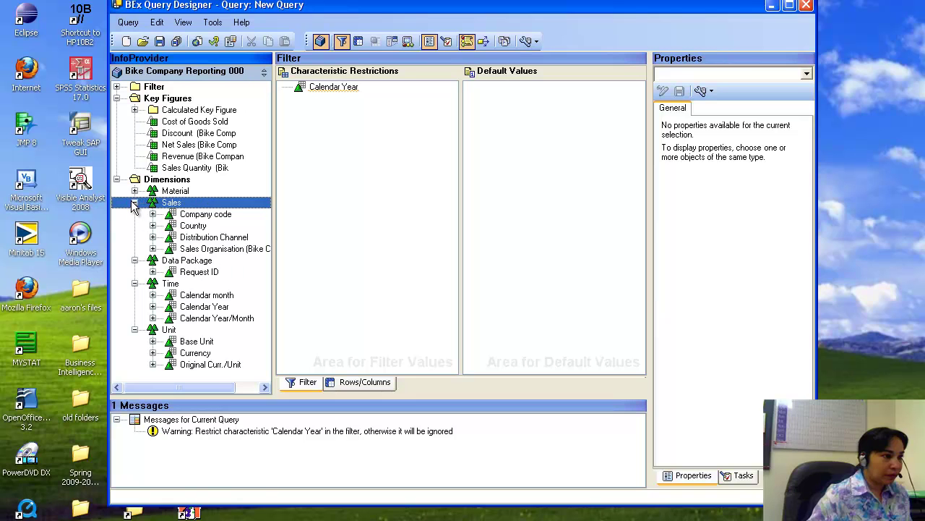
{"action": "left_click_drag", "start_coordinate": [195, 227], "coordinate": [357, 113]}
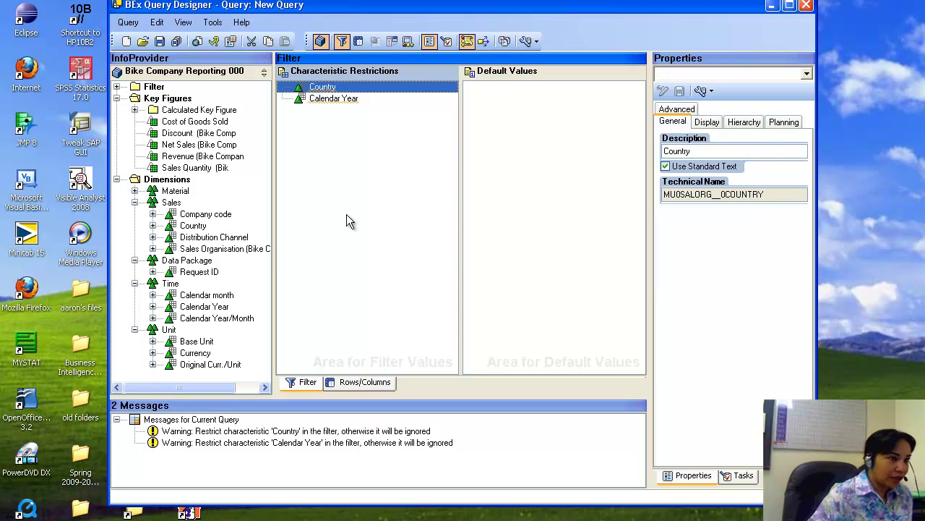
Try to restrict Calendar Year to the single value 2007
{"action": "double_click", "coordinate": [326, 99]}
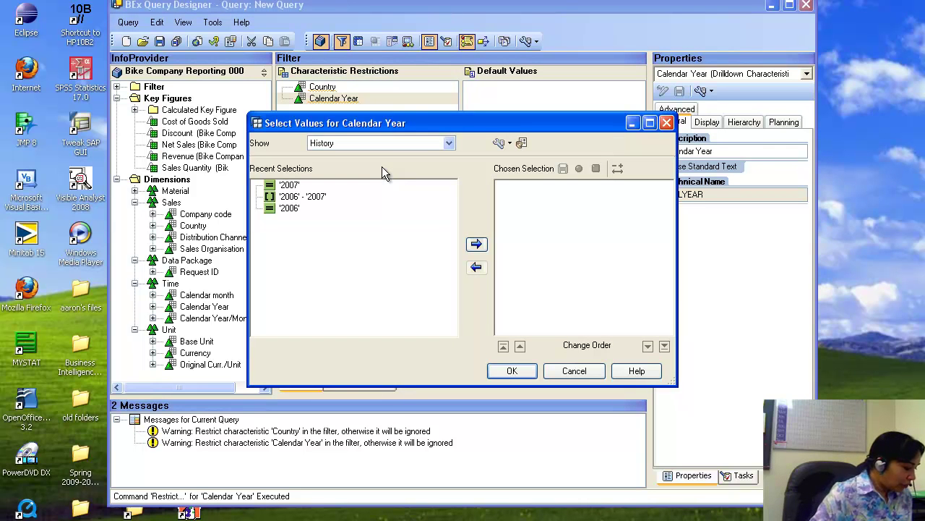
{"action": "left_click", "coordinate": [448, 142]}
{"action": "left_click", "coordinate": [434, 174]}
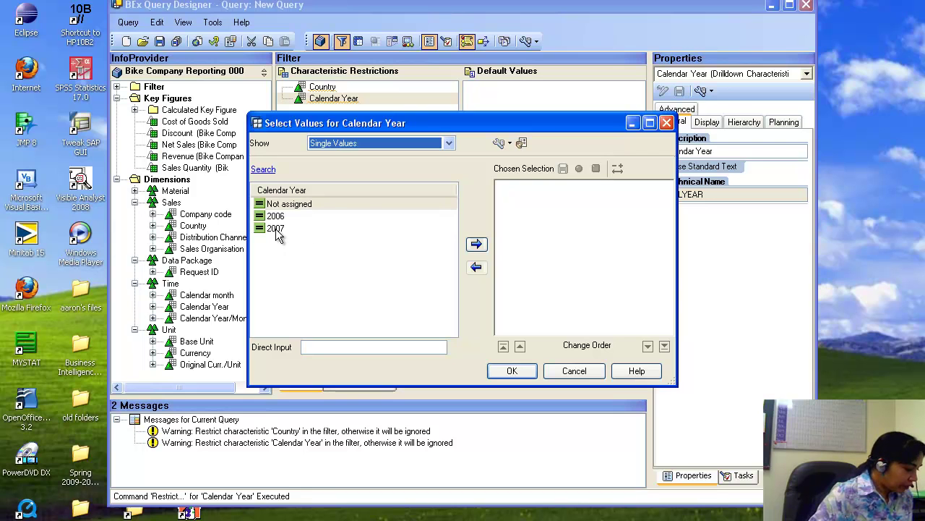
{"action": "left_click", "coordinate": [277, 232]}
{"action": "left_click", "coordinate": [514, 371]}
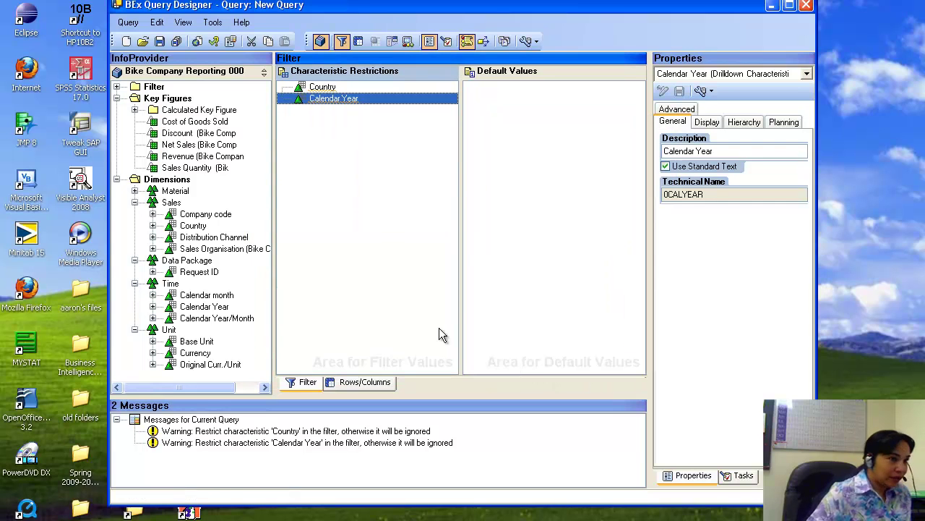
Try to restrict Country to the single value United States
{"action": "double_click", "coordinate": [348, 88]}
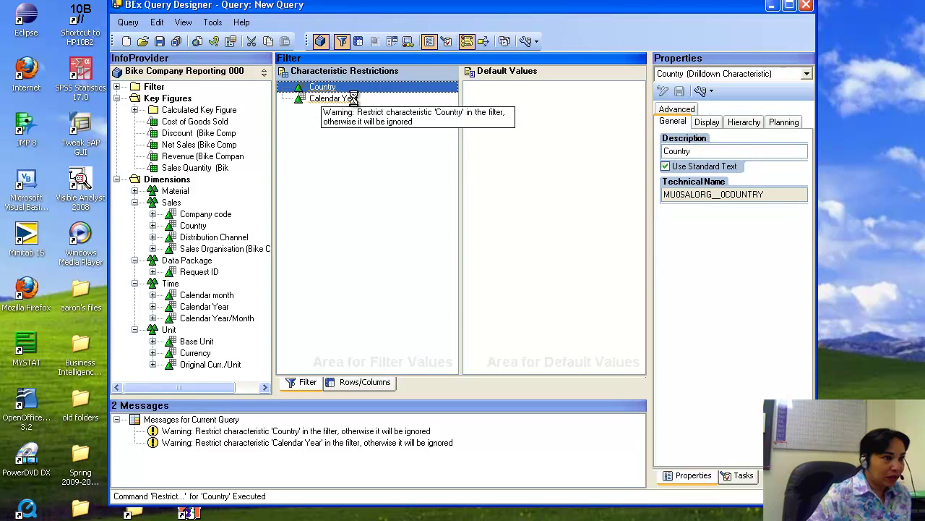
{"action": "left_click", "coordinate": [449, 143]}
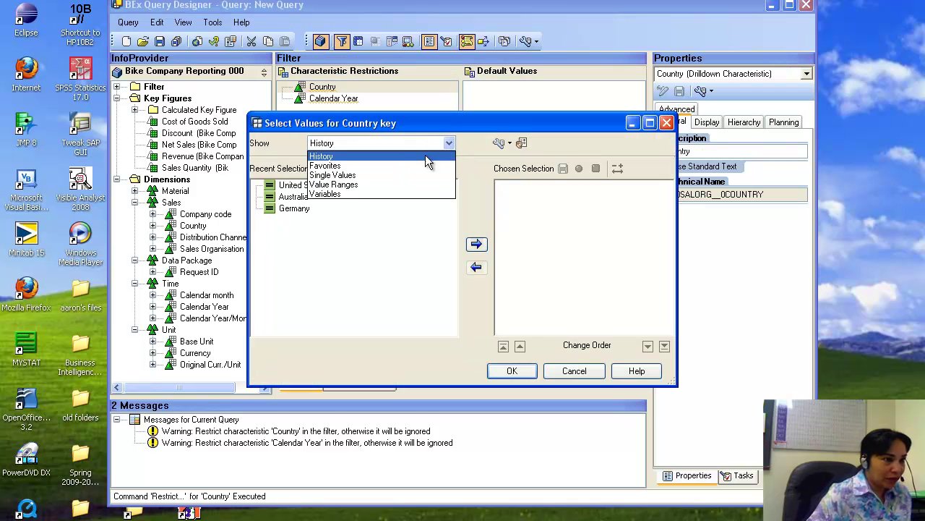
{"action": "left_click", "coordinate": [374, 175]}
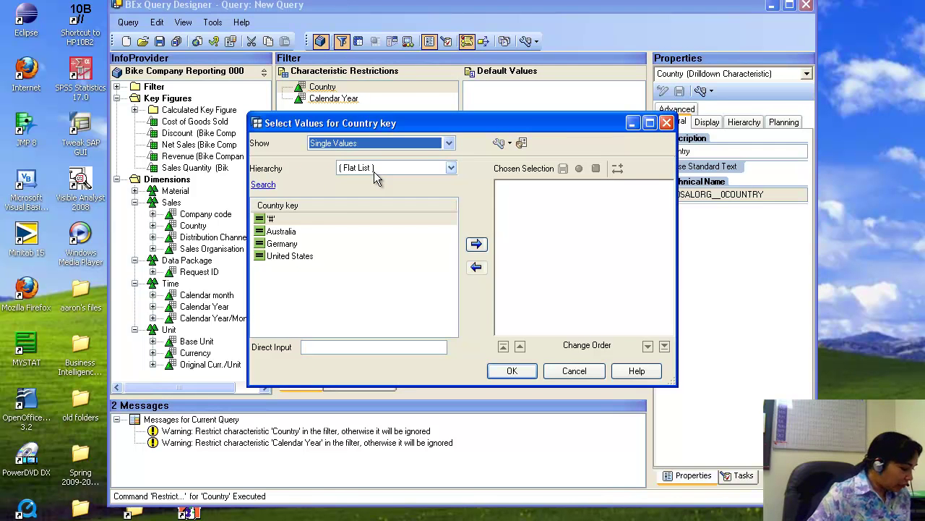
{"action": "left_click", "coordinate": [286, 258]}
{"action": "left_click", "coordinate": [499, 373]}
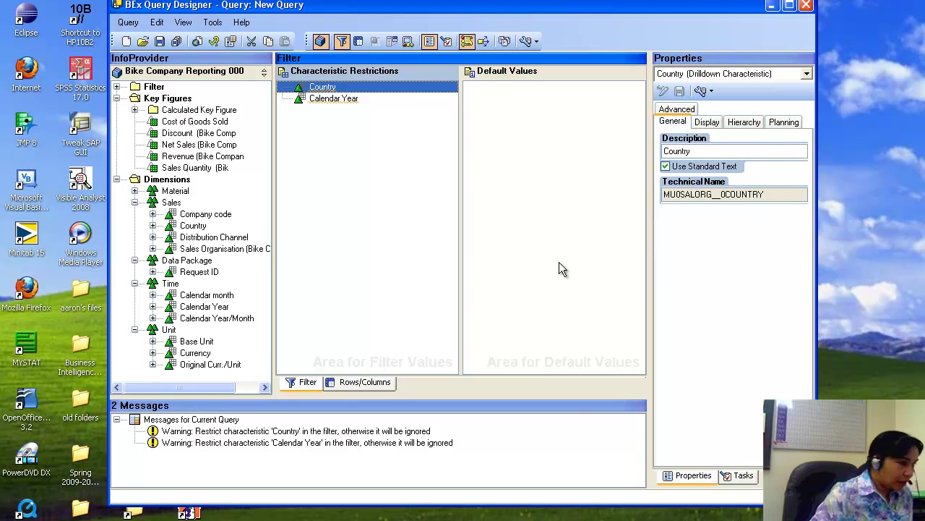
Restrict Country to the single value United States and expand it in the characteristic restrictions
{"action": "double_click", "coordinate": [320, 88]}
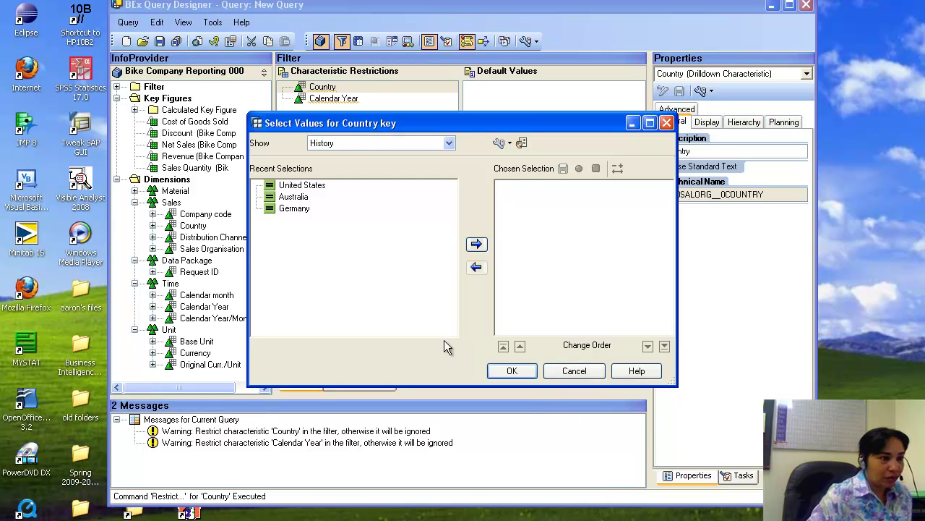
{"action": "left_click", "coordinate": [296, 187]}
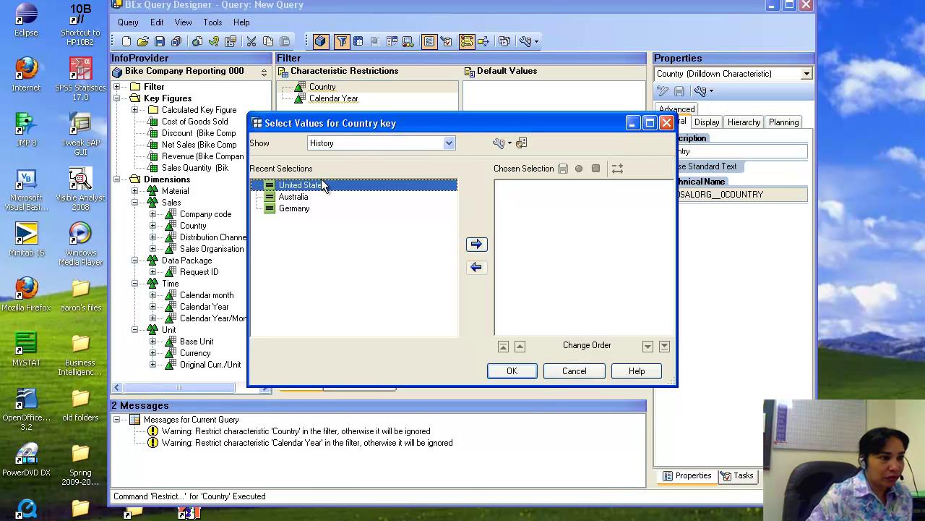
{"action": "left_click", "coordinate": [448, 143]}
{"action": "left_click", "coordinate": [360, 174]}
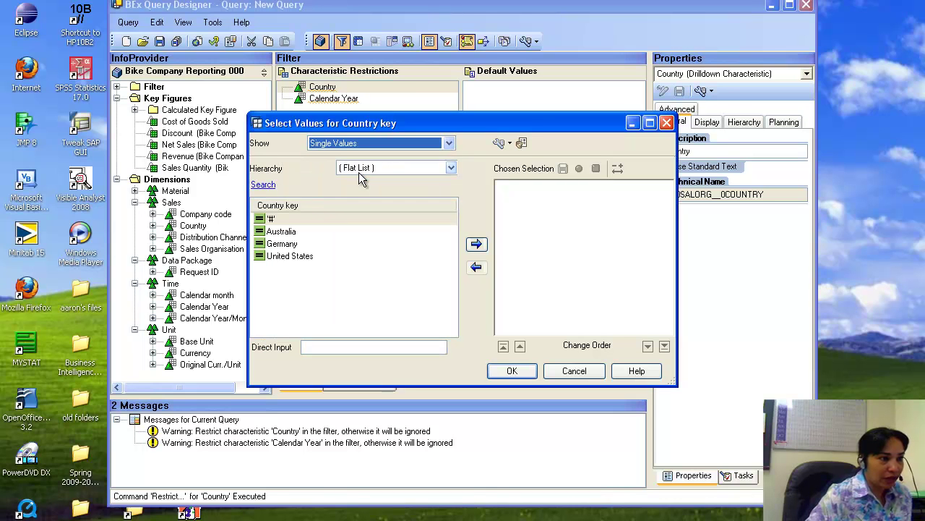
{"action": "left_click", "coordinate": [292, 256]}
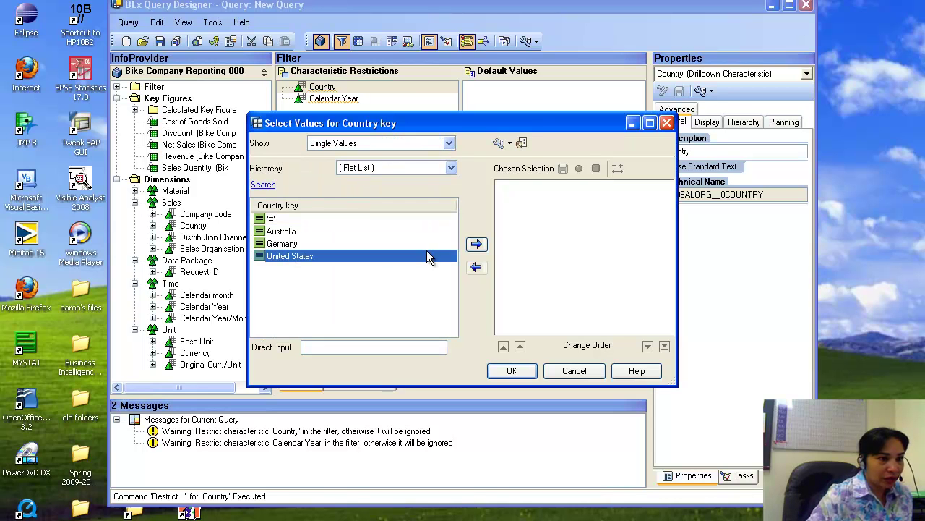
{"action": "left_click", "coordinate": [475, 244]}
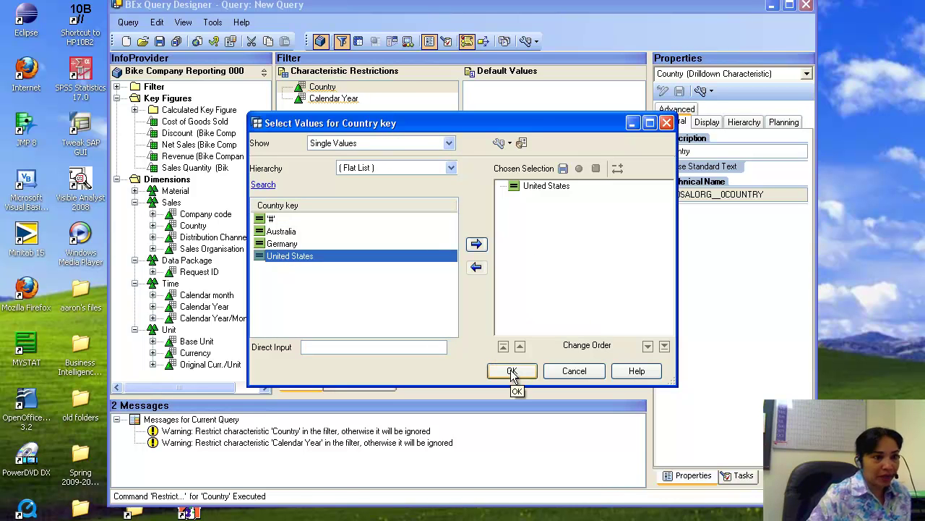
{"action": "left_click", "coordinate": [511, 371]}
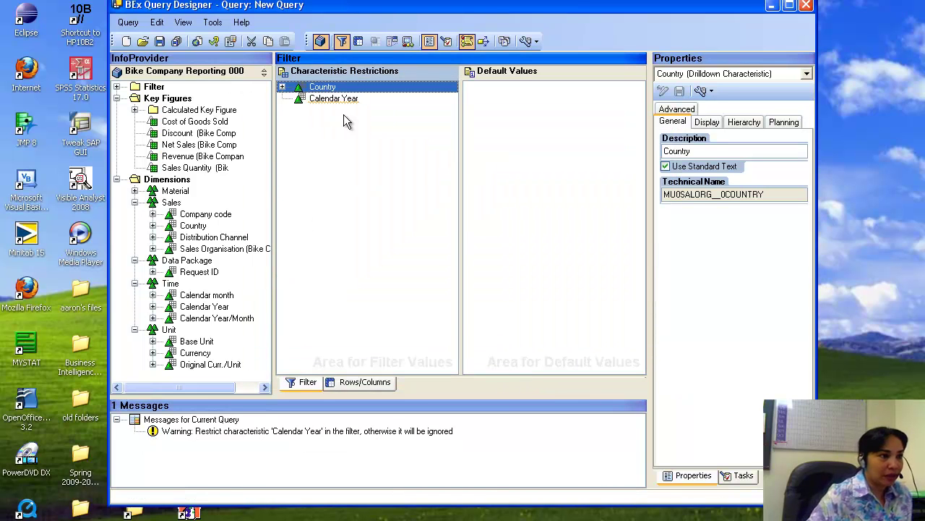
{"action": "left_click", "coordinate": [282, 87]}
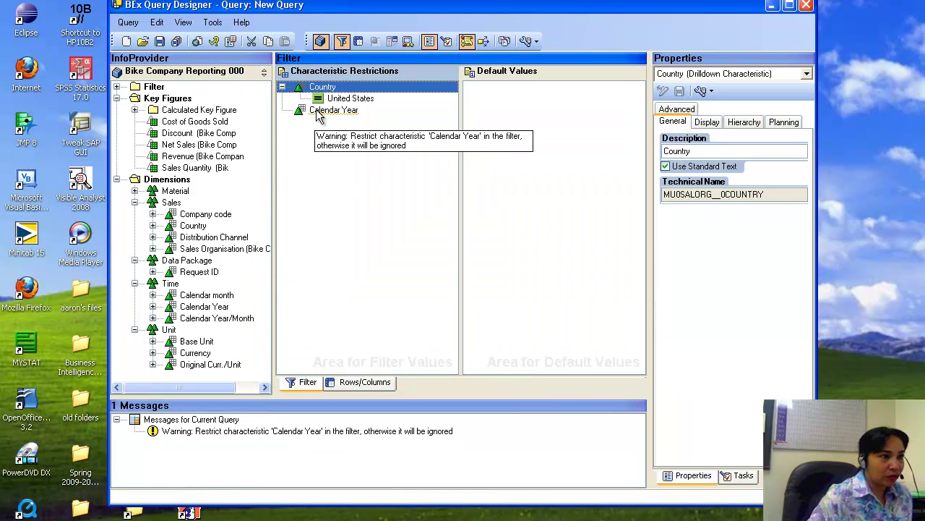
Restrict Calendar Year to the single value 2007 and expand it in the characteristic restrictions
{"action": "left_click", "coordinate": [319, 112]}
{"action": "double_click", "coordinate": [319, 112]}
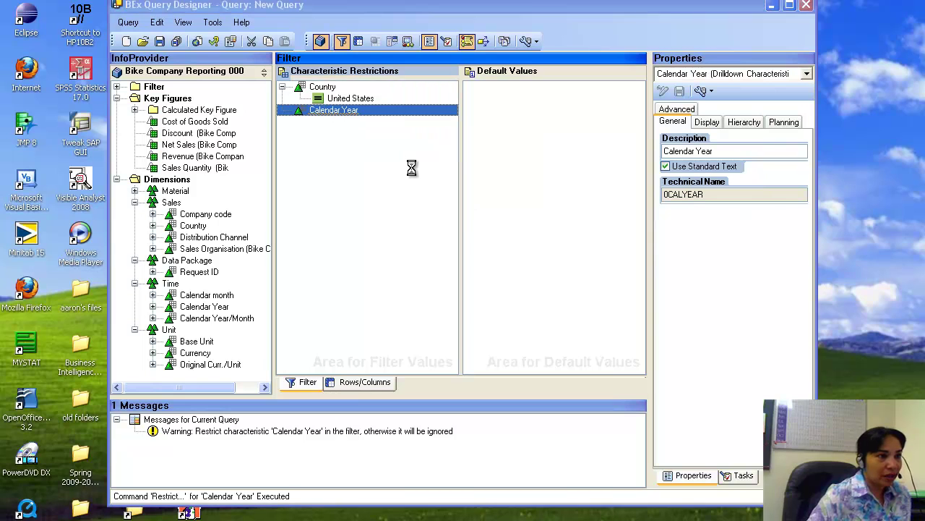
{"action": "left_click", "coordinate": [448, 143]}
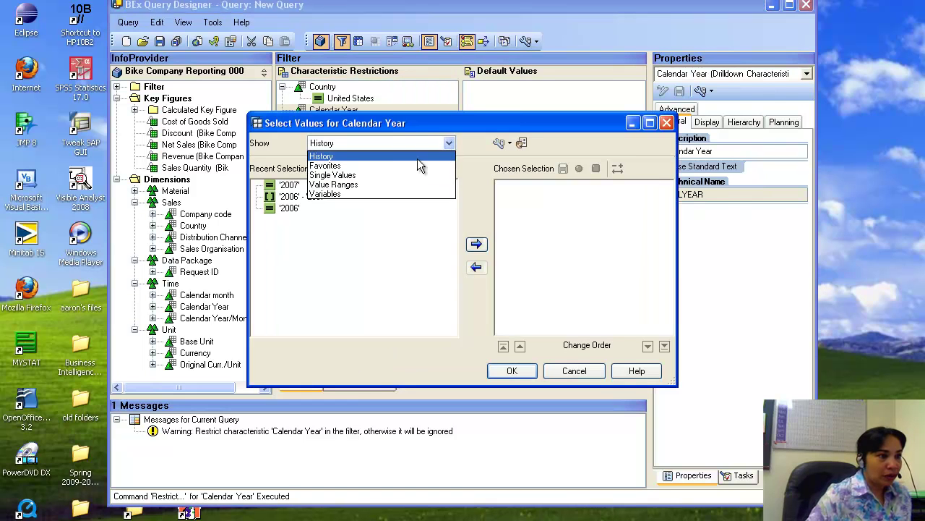
{"action": "left_click", "coordinate": [393, 175]}
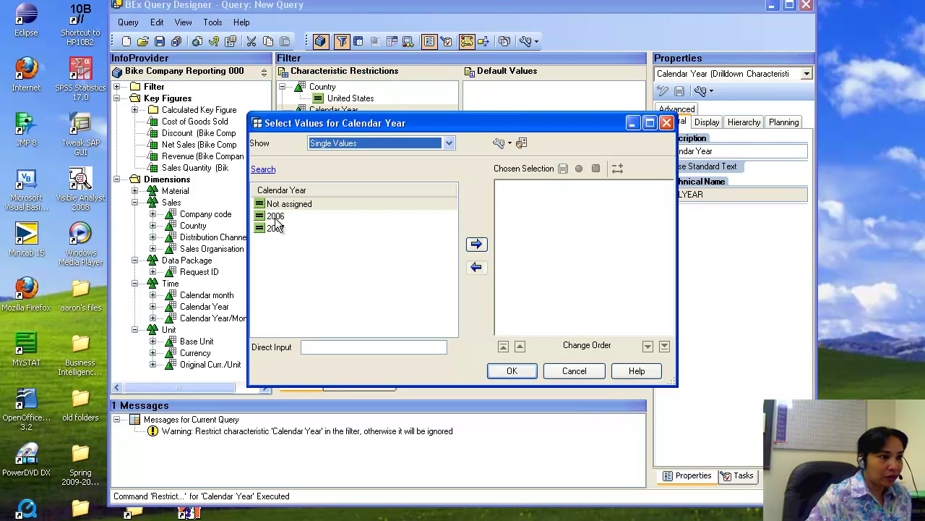
{"action": "left_click", "coordinate": [278, 228]}
{"action": "left_click", "coordinate": [476, 245]}
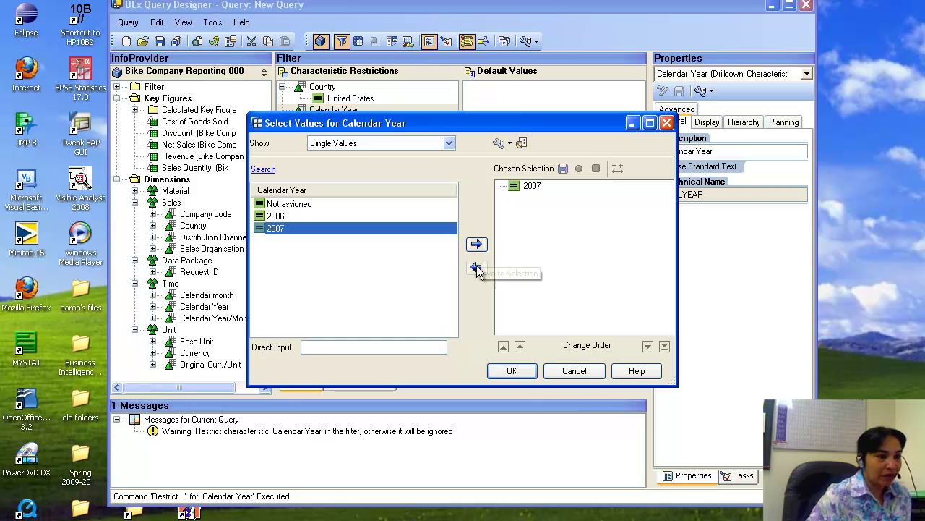
{"action": "left_click", "coordinate": [512, 371]}
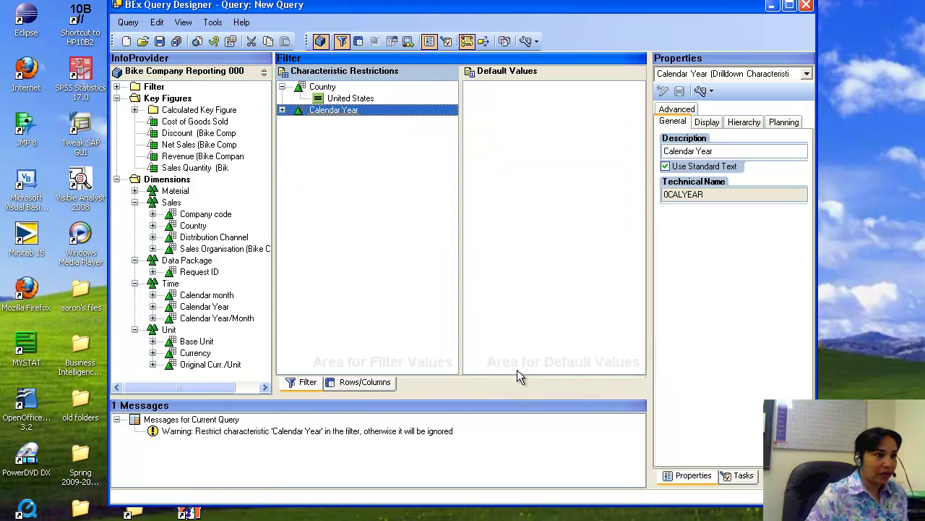
{"action": "left_click", "coordinate": [282, 110]}
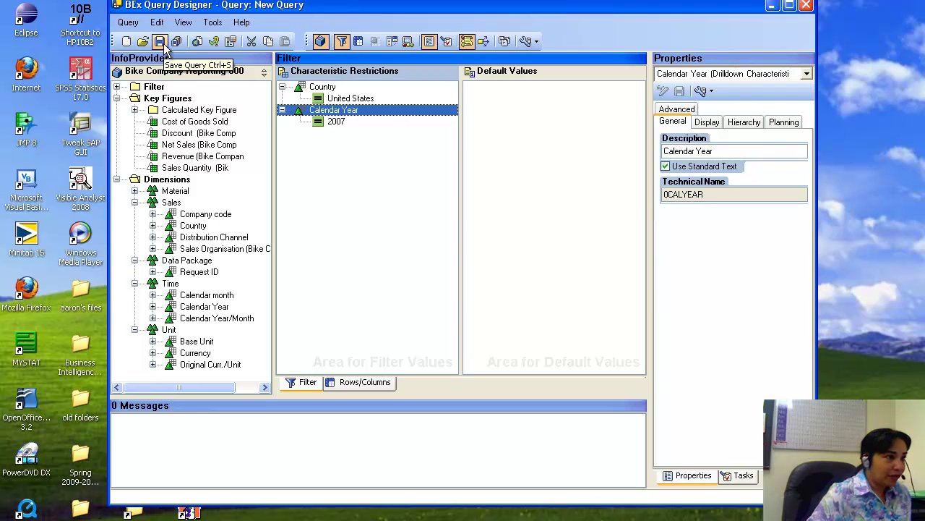
Start saving the query under a new name in Favorites with the description <MU50>R1000_000_Q1_Sales
{"action": "left_click", "coordinate": [128, 22]}
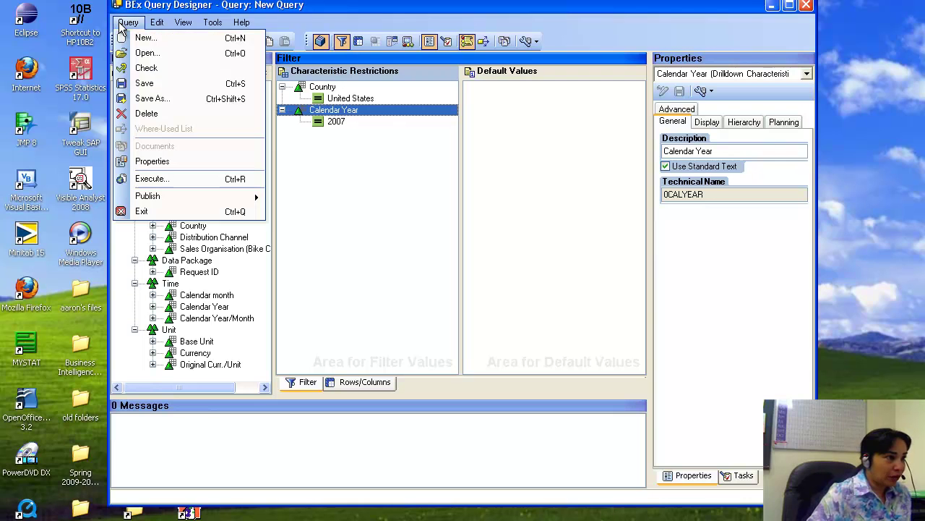
{"action": "left_click", "coordinate": [146, 99]}
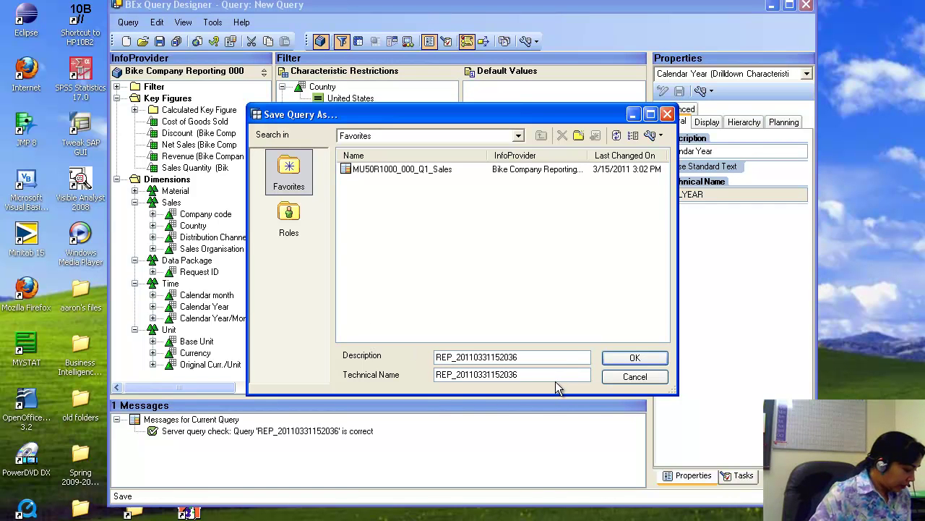
{"action": "left_click_drag", "start_coordinate": [526, 357], "coordinate": [437, 358]}
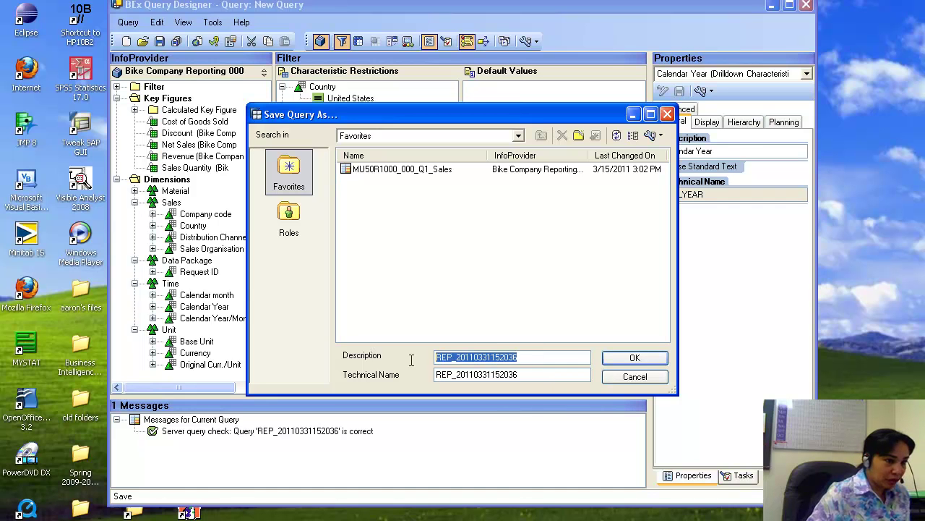
{"action": "key", "text": "Delete"}
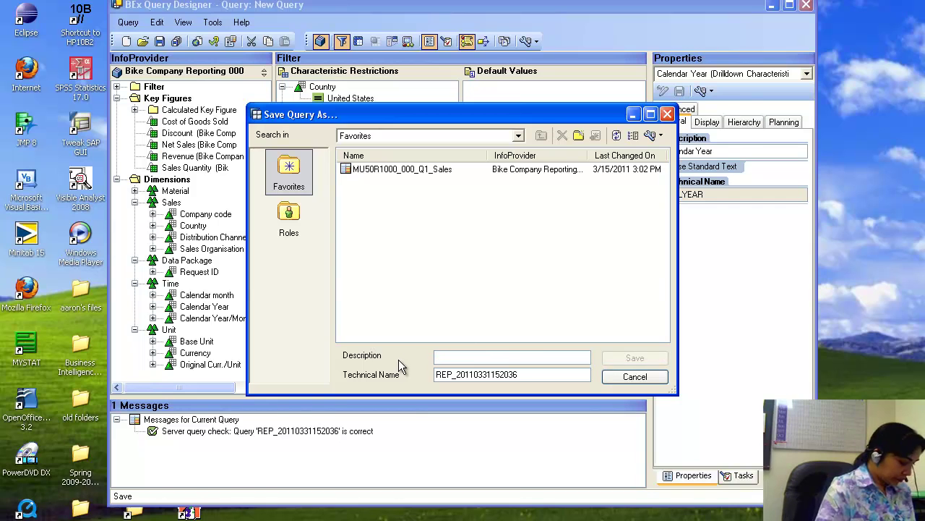
{"action": "type", "text": "J"}
{"action": "key", "text": "BackSpace"}
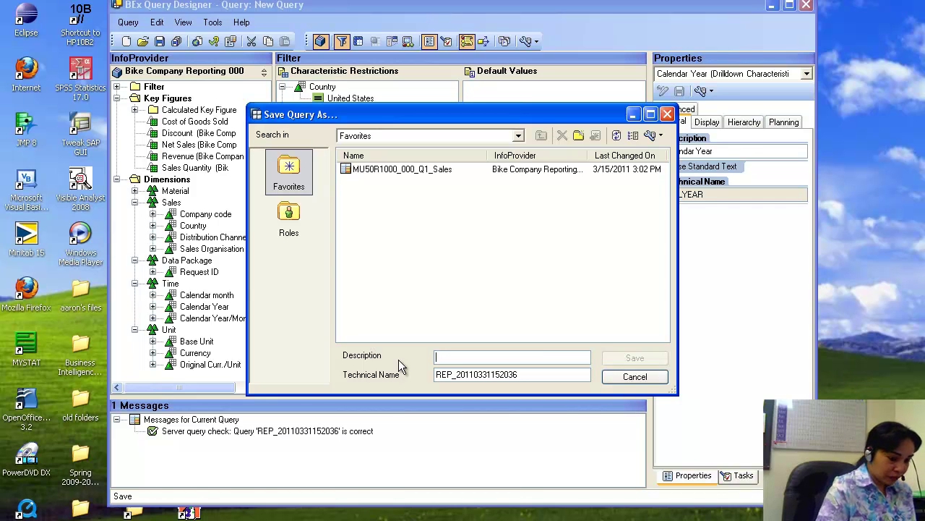
{"action": "type", "text": "C"}
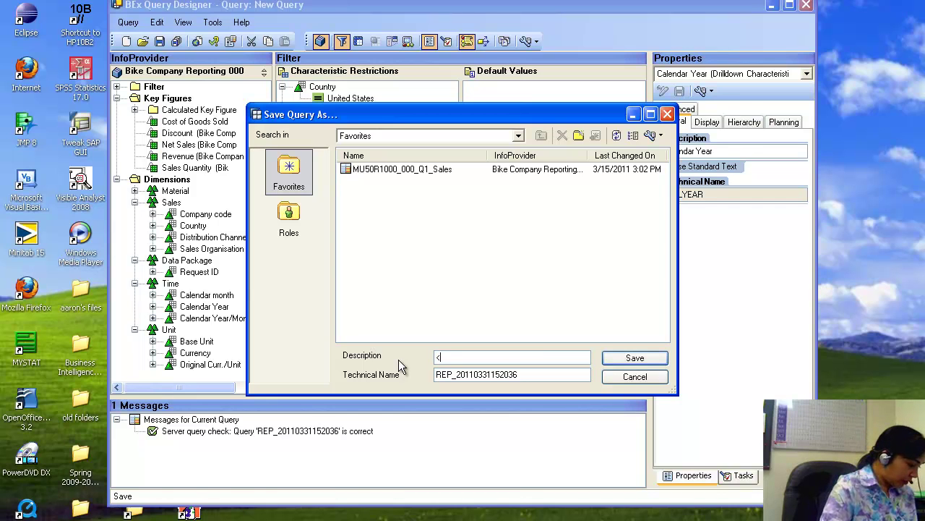
{"action": "type", "text": "MU"}
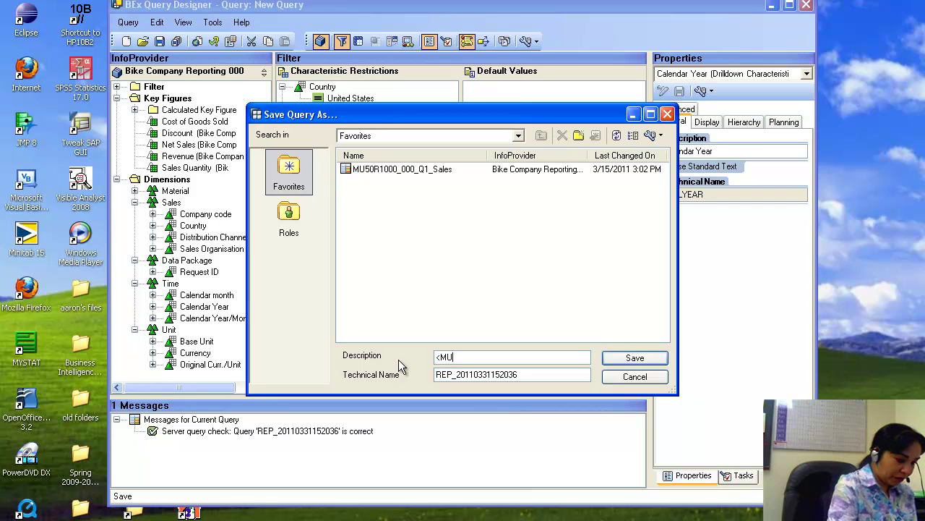
{"action": "type", "text": "50>"}
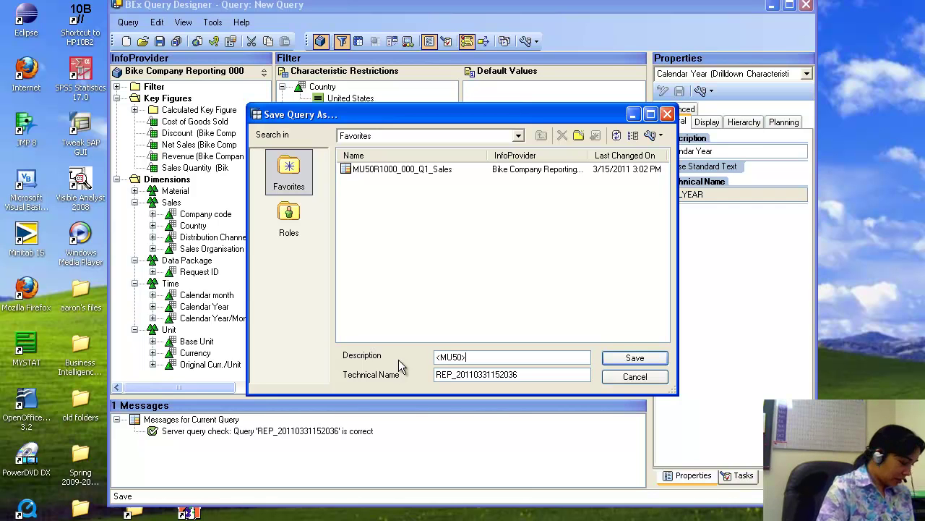
{"action": "type", "text": "R1000"}
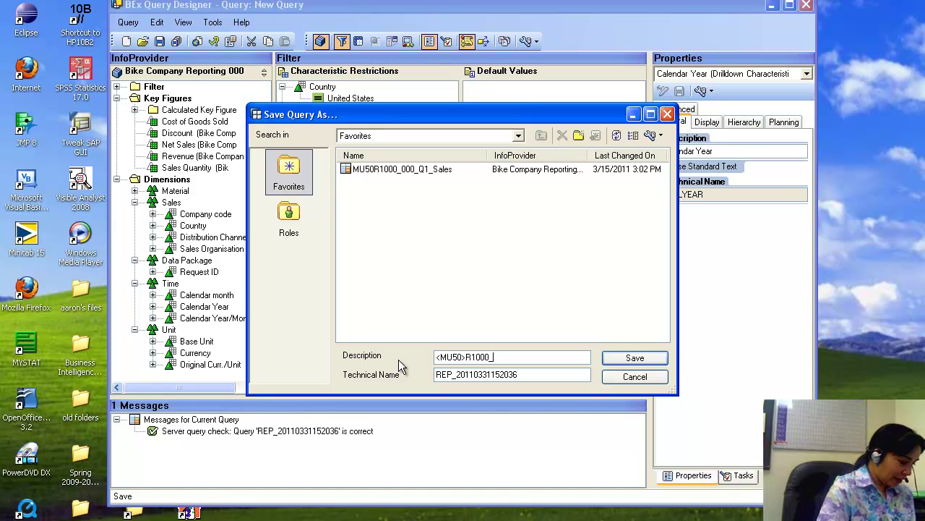
{"action": "type", "text": "_000"}
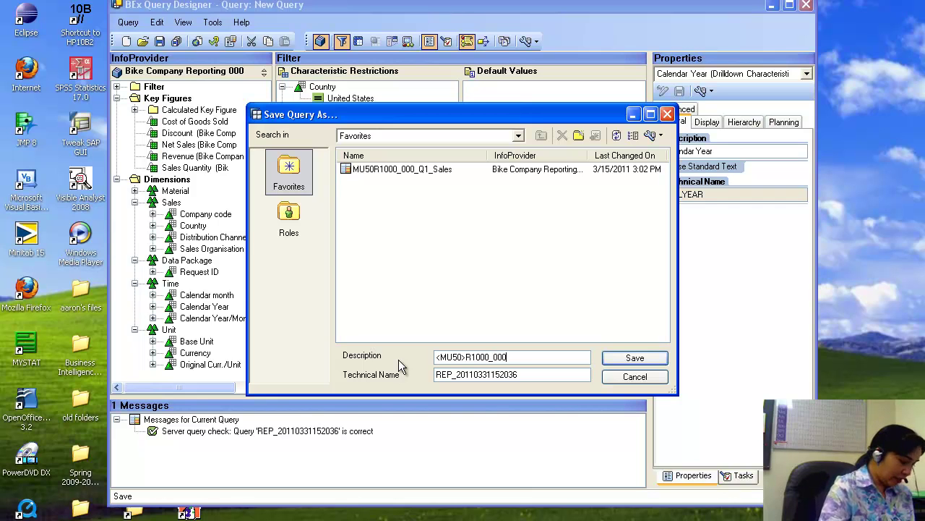
{"action": "type", "text": "_"}
{"action": "type", "text": "Q"}
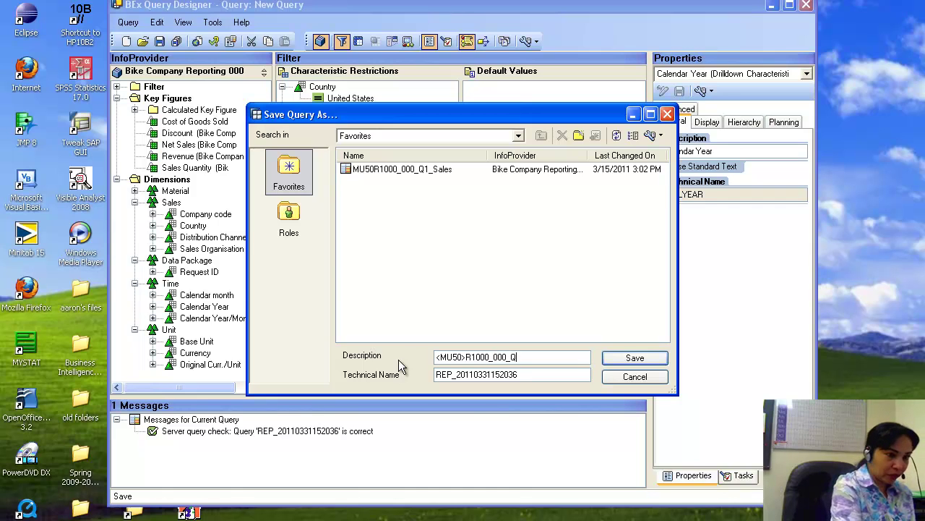
{"action": "type", "text": "1_Sales"}
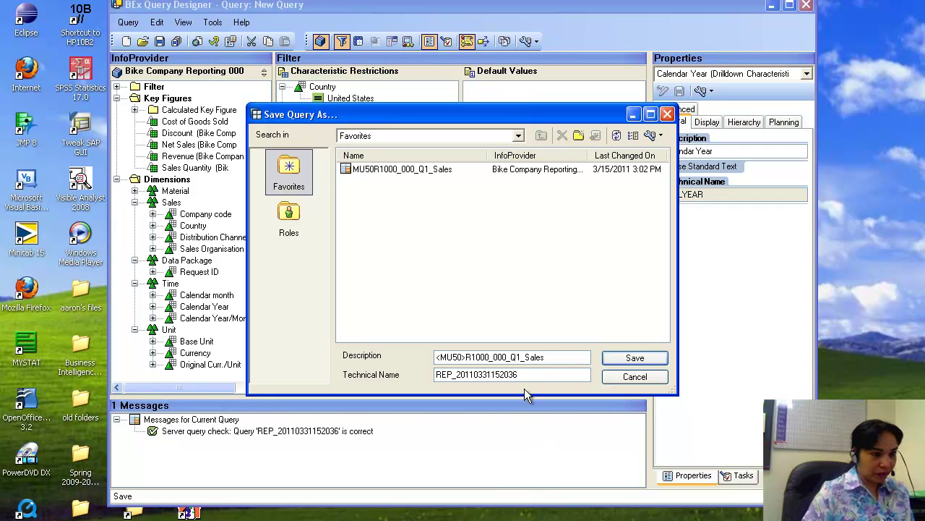
Set the query's technical name to MU50R1000_000_Q1_SALES and try to save it in Favorites
{"action": "left_click_drag", "start_coordinate": [518, 375], "coordinate": [416, 378]}
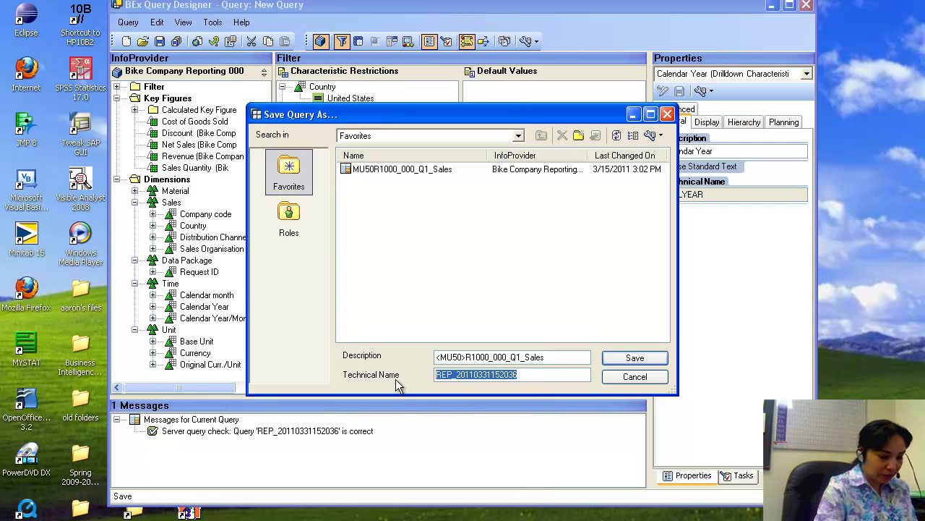
{"action": "type", "text": "MU"}
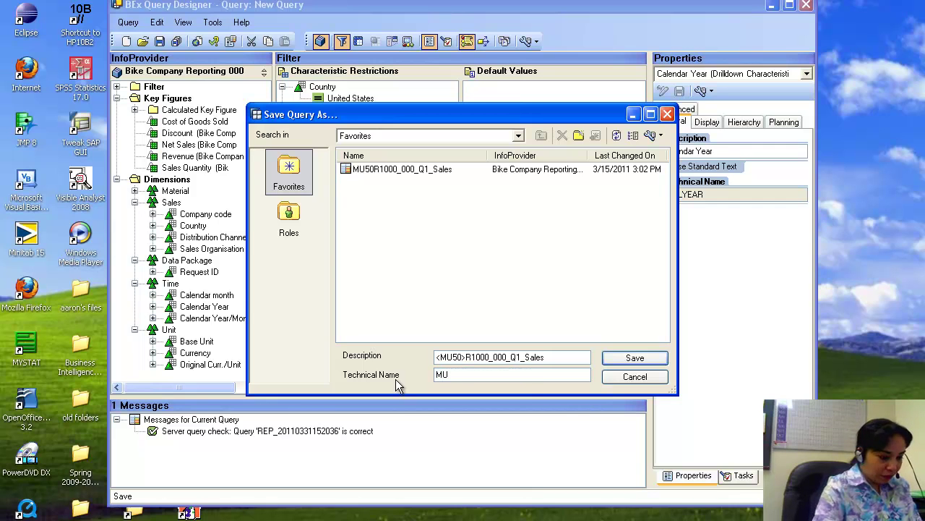
{"action": "type", "text": "50"}
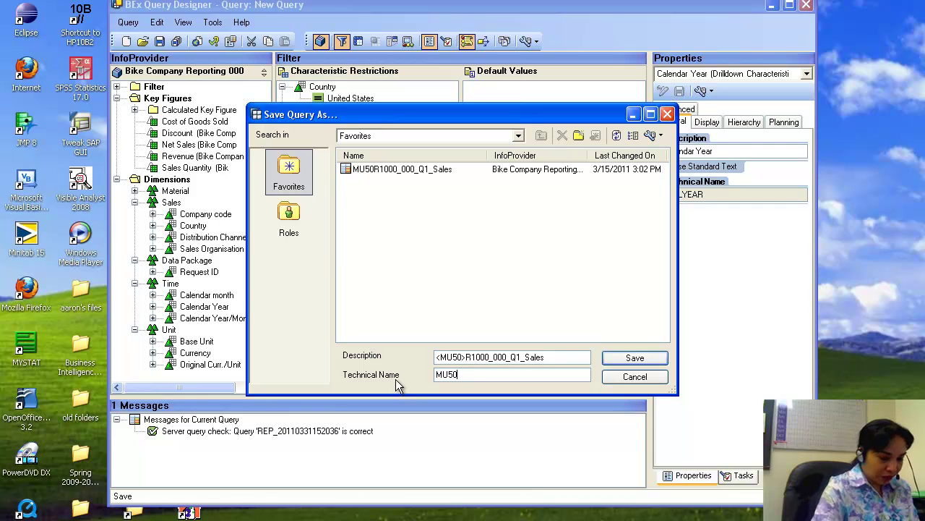
{"action": "type", "text": "R1000"}
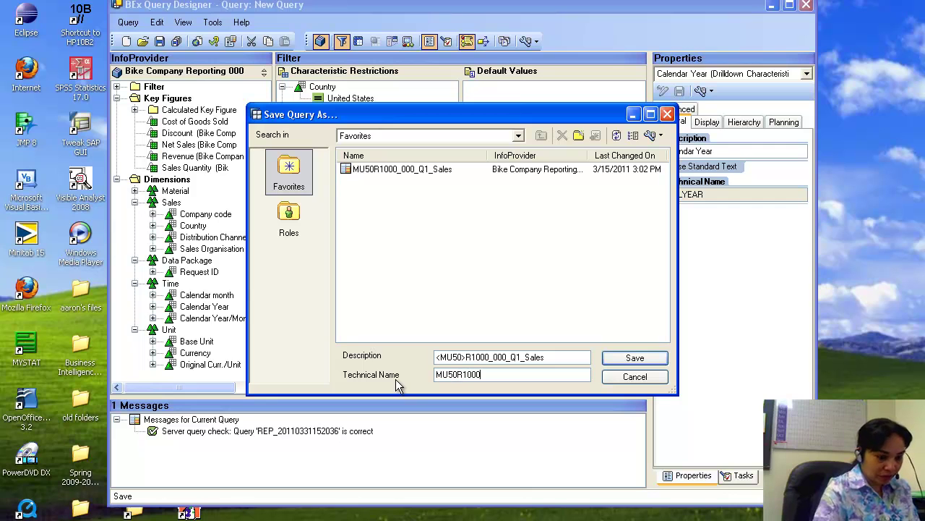
{"action": "type", "text": "_000_Q1"}
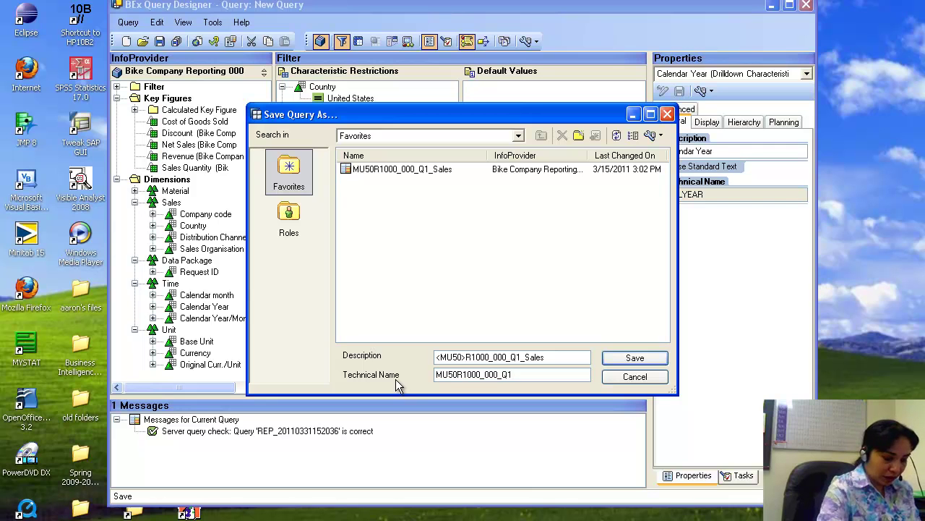
{"action": "type", "text": "_SALES"}
{"action": "key", "text": "BackSpace"}
{"action": "key", "text": "BackSpace"}
{"action": "key", "text": "BackSpace"}
{"action": "key", "text": "BackSpace"}
{"action": "type", "text": "ALES"}
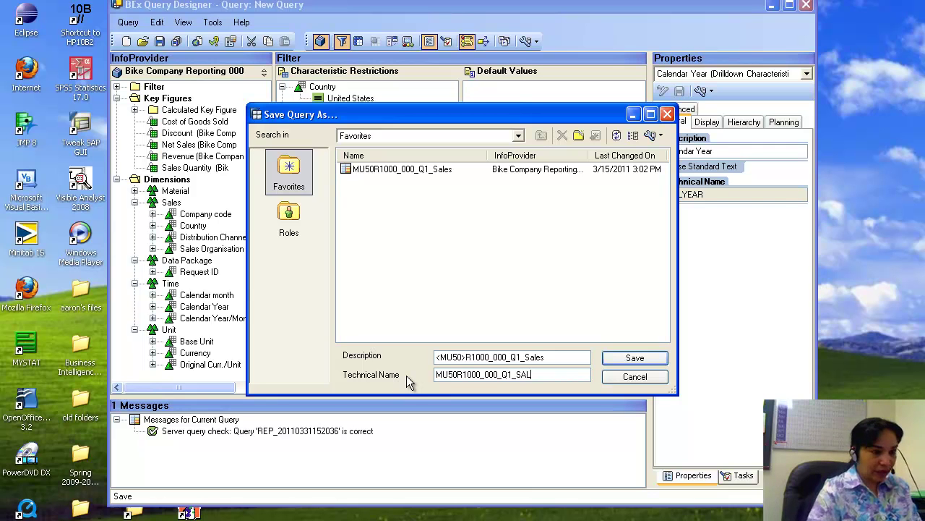
{"action": "key", "text": "BackSpace"}
{"action": "key", "text": "BackSpace"}
{"action": "key", "text": "BackSpace"}
{"action": "key", "text": "BackSpace"}
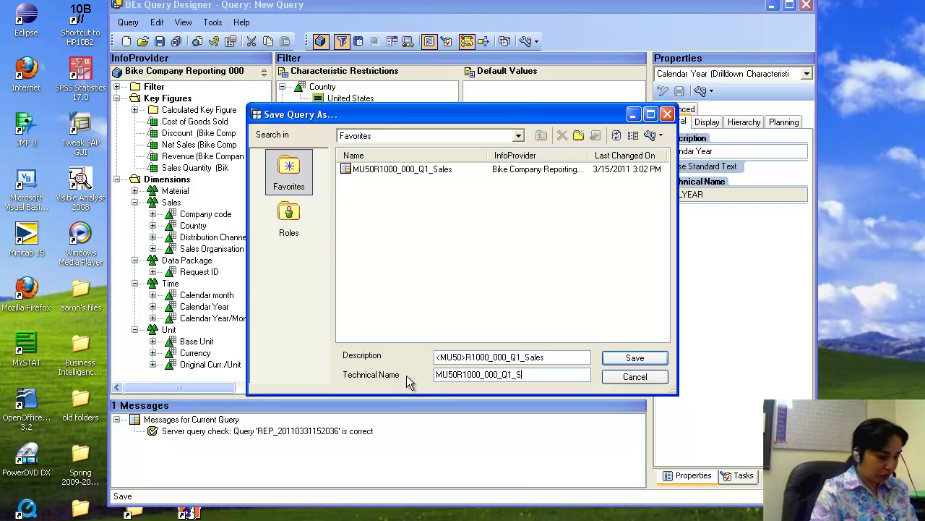
{"action": "type", "text": "ALES"}
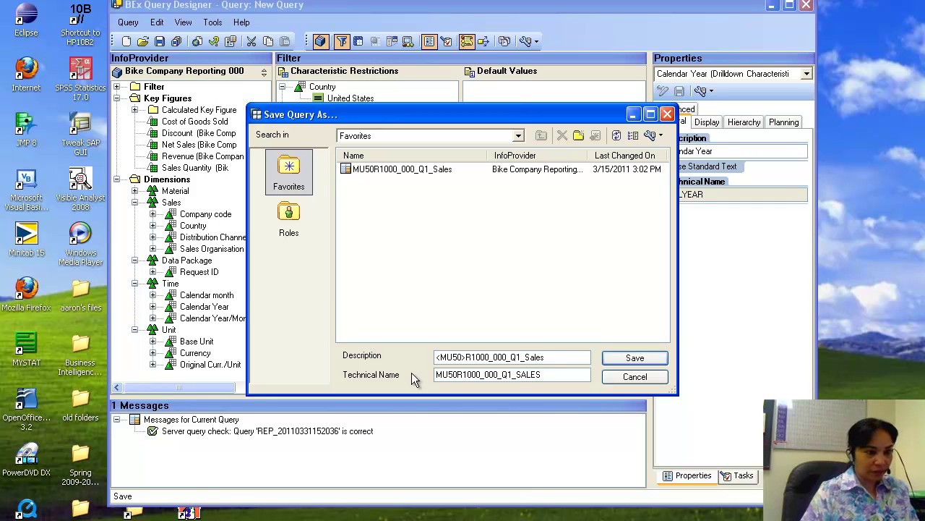
{"action": "key", "text": "BackSpace"}
{"action": "key", "text": "BackSpace"}
{"action": "key", "text": "BackSpace"}
{"action": "key", "text": "BackSpace"}
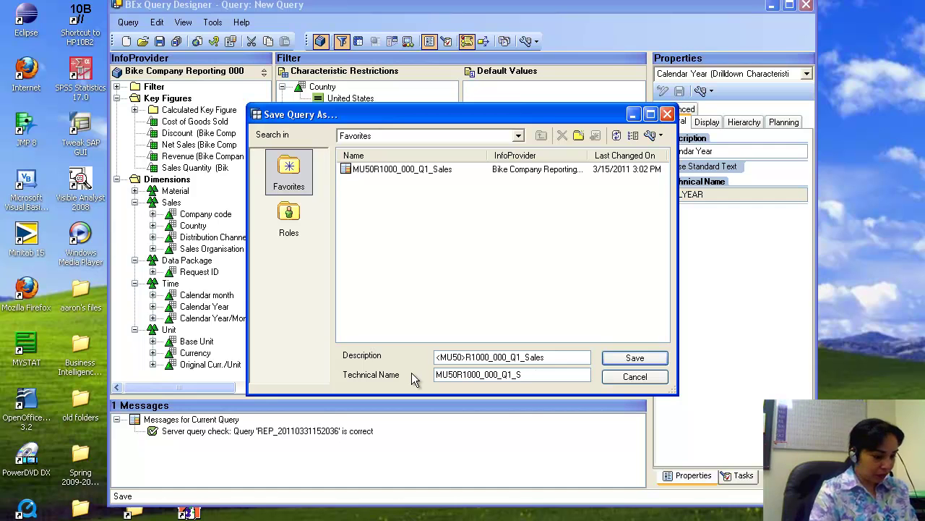
{"action": "type", "text": "A"}
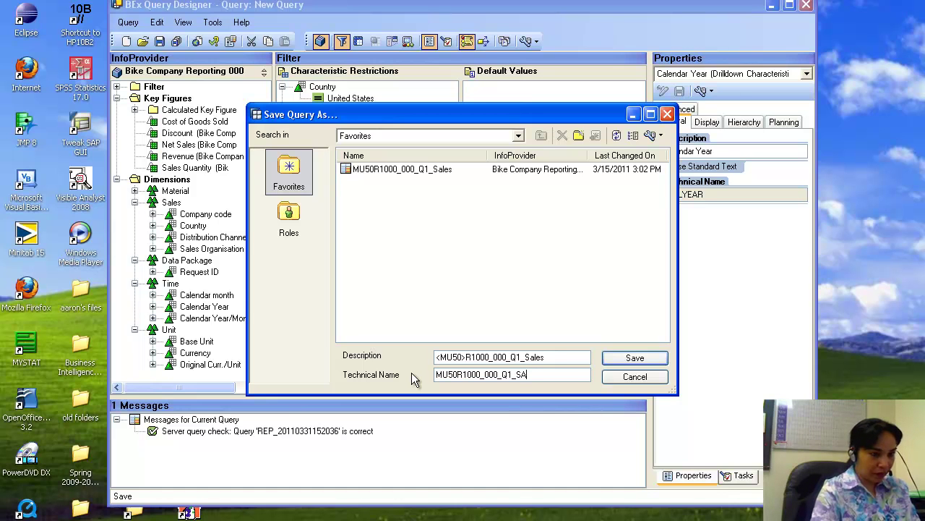
{"action": "type", "text": "LES"}
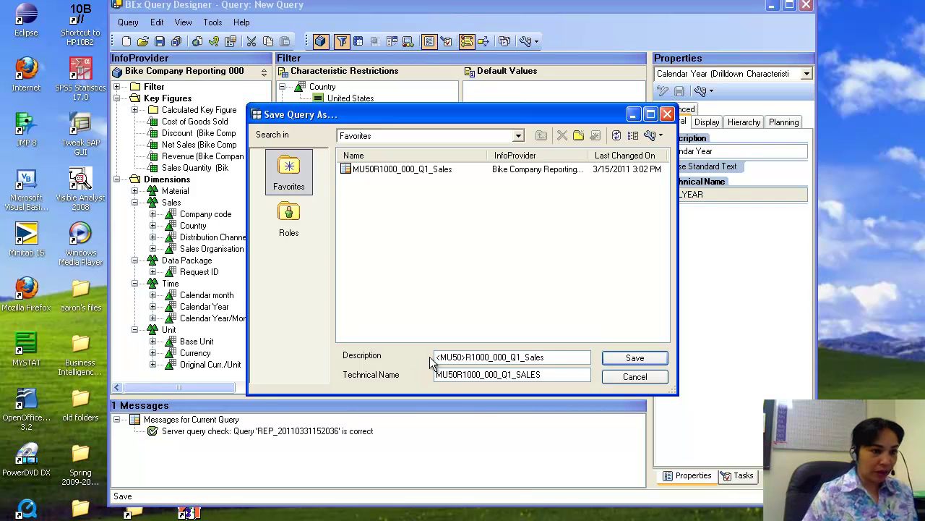
{"action": "left_click", "coordinate": [646, 358]}
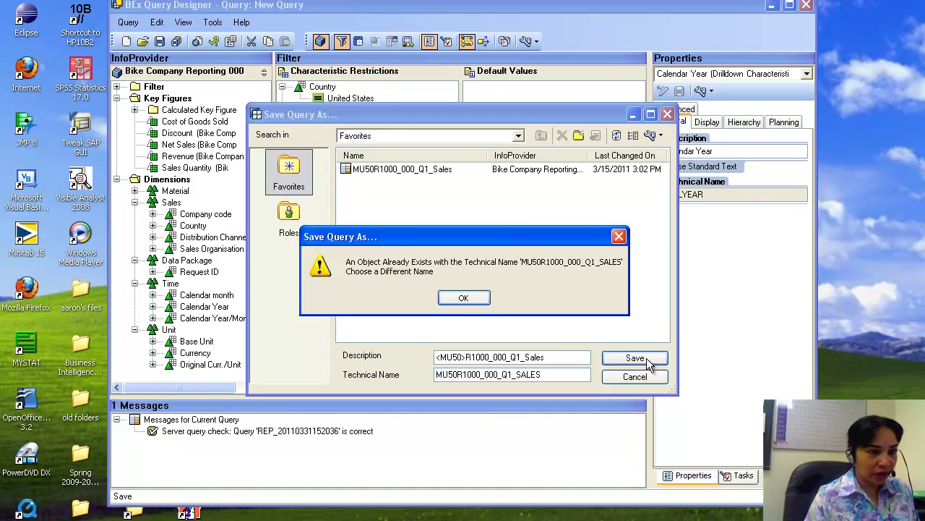
{"action": "left_click", "coordinate": [459, 299]}
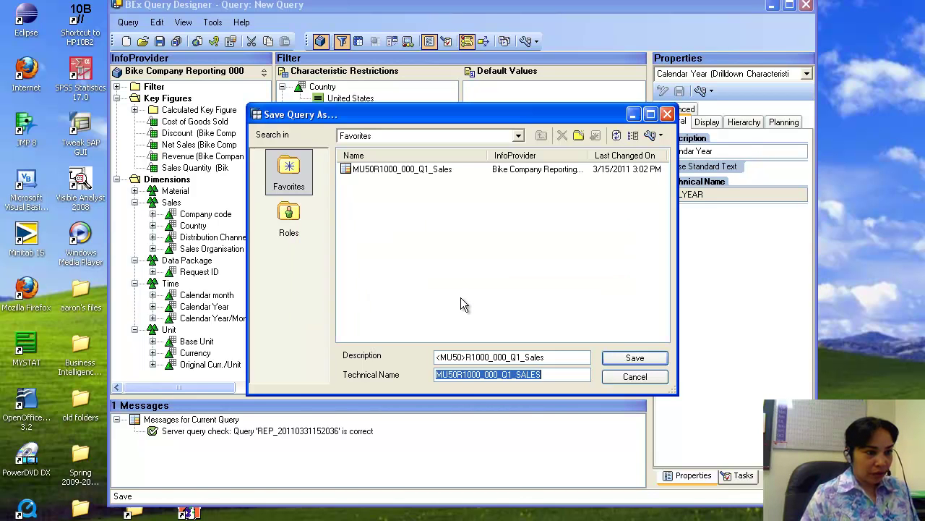
Make the technical name unique by adding a 0 after the 000 part, and save the query
{"action": "left_click", "coordinate": [497, 375]}
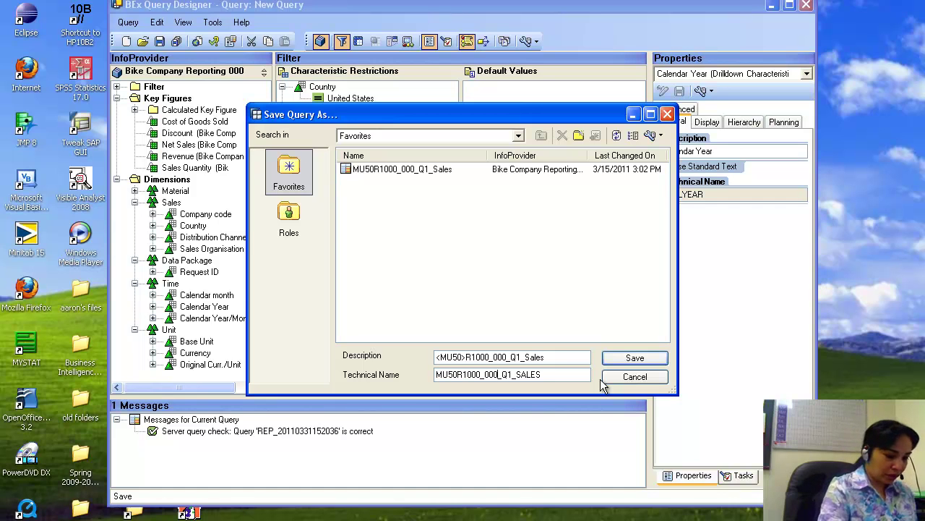
{"action": "type", "text": "0"}
{"action": "left_click", "coordinate": [617, 358]}
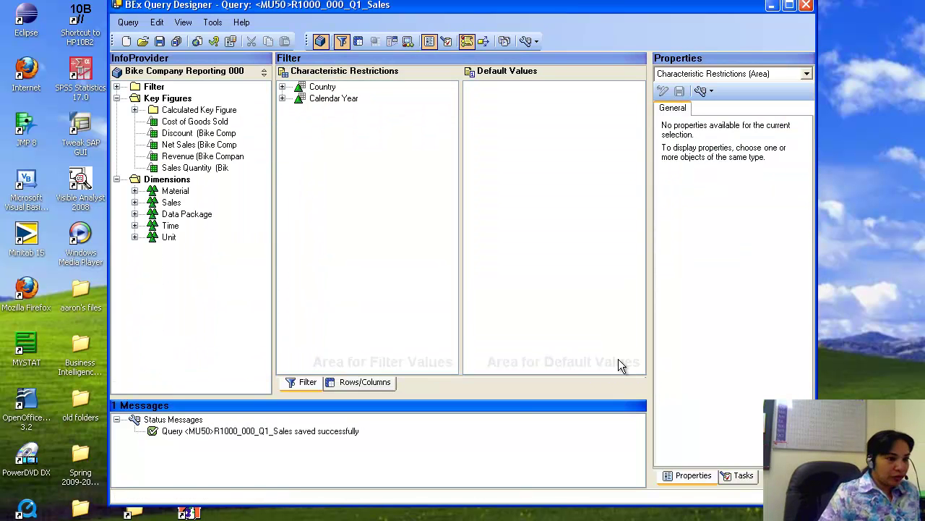
In the rows and columns layout, expand the Material and Sales dimensions and try to add Distribution Channel to the free characteristics
{"action": "left_click", "coordinate": [365, 382]}
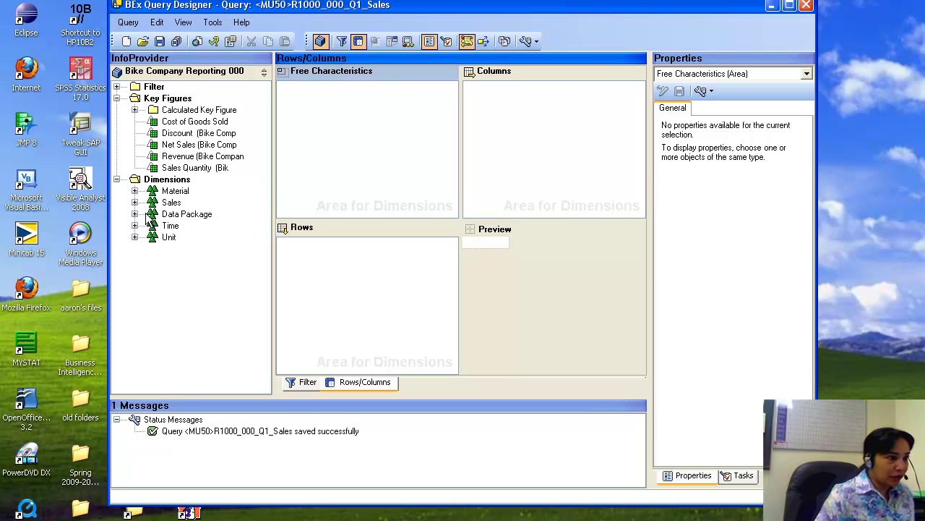
{"action": "left_click", "coordinate": [135, 191]}
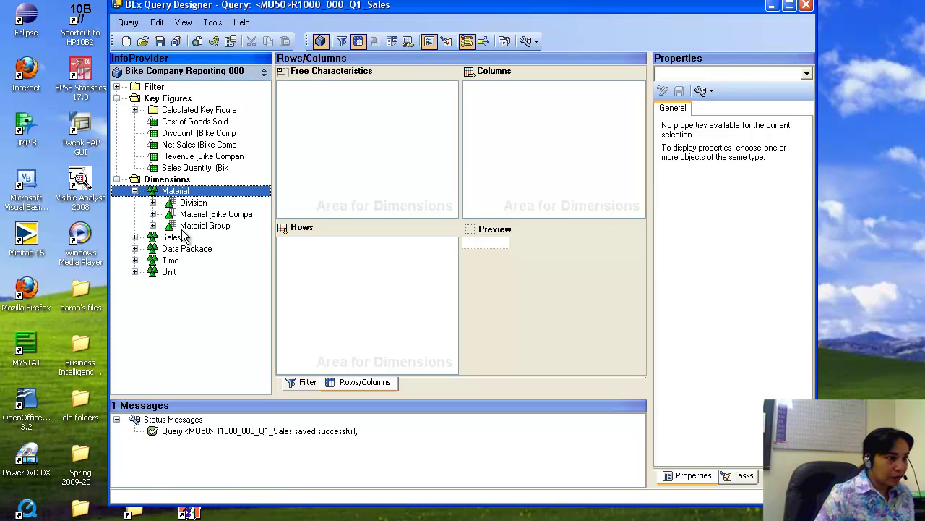
{"action": "left_click", "coordinate": [134, 237]}
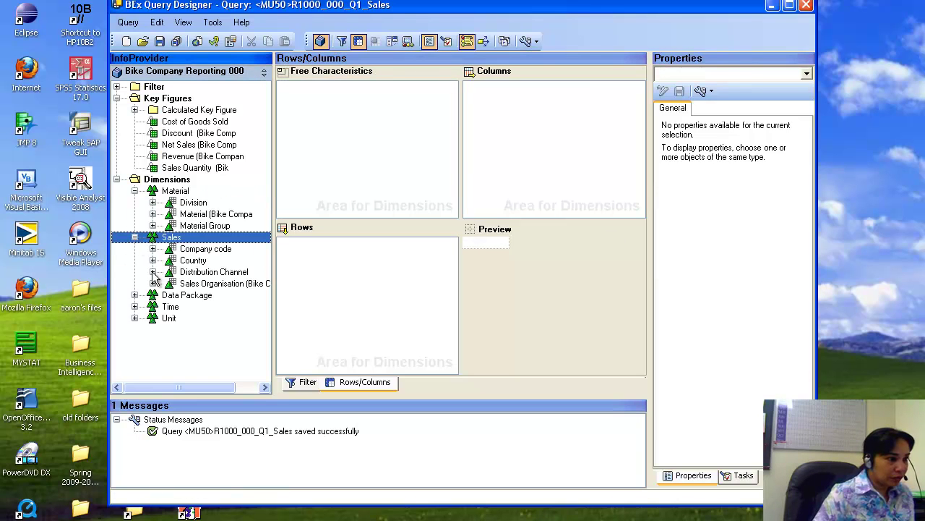
{"action": "left_click_drag", "start_coordinate": [221, 271], "coordinate": [363, 102]}
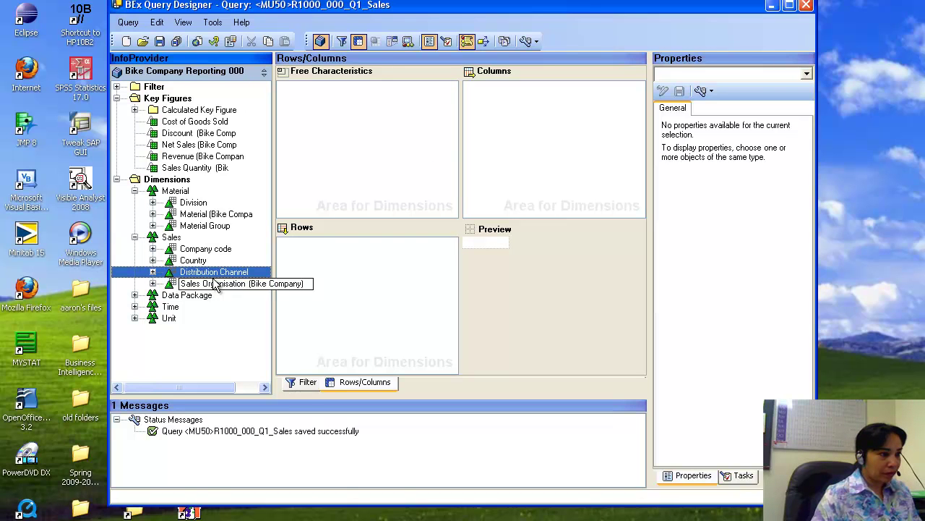
{"action": "left_click_drag", "start_coordinate": [212, 276], "coordinate": [364, 78]}
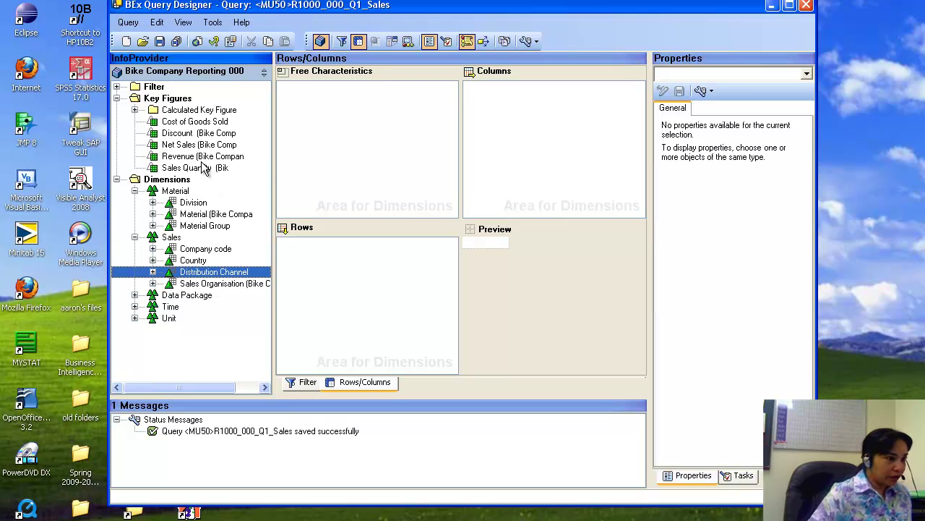
Add the Revenue and Discount key figures to the columns of the query
{"action": "left_click_drag", "start_coordinate": [180, 161], "coordinate": [352, 266]}
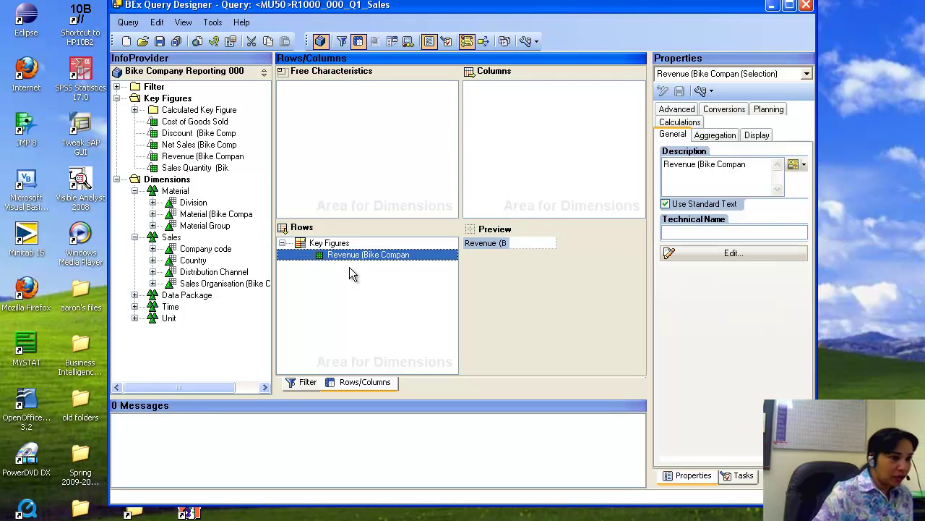
{"action": "left_click_drag", "start_coordinate": [333, 255], "coordinate": [185, 165]}
{"action": "left_click", "coordinate": [182, 156]}
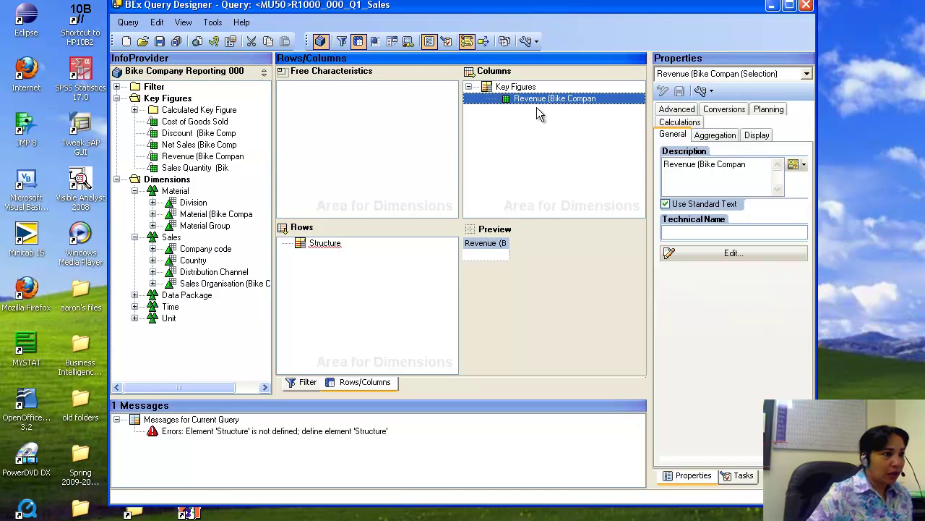
{"action": "left_click_drag", "start_coordinate": [188, 134], "coordinate": [549, 135]}
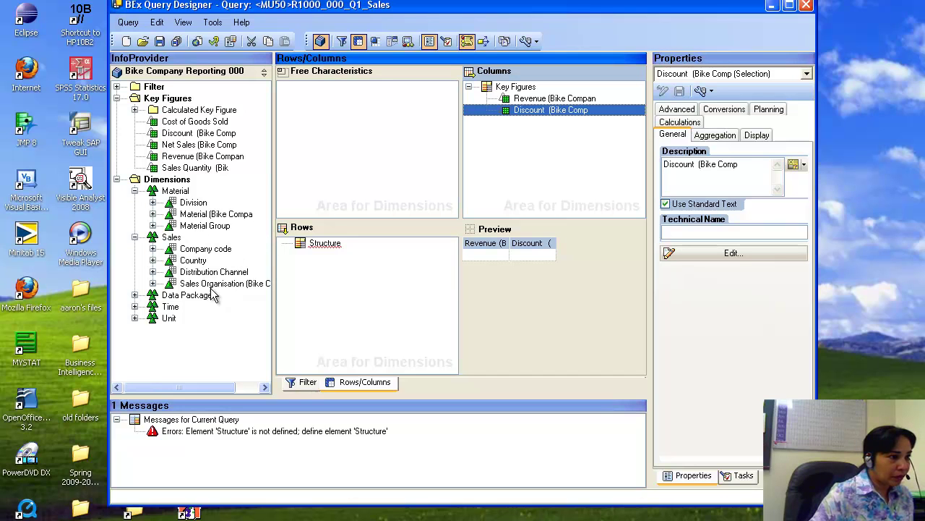
Copy Sales Organisation (Bike Company) from the Sales dimension into the rows
{"action": "left_click_drag", "start_coordinate": [217, 283], "coordinate": [342, 265]}
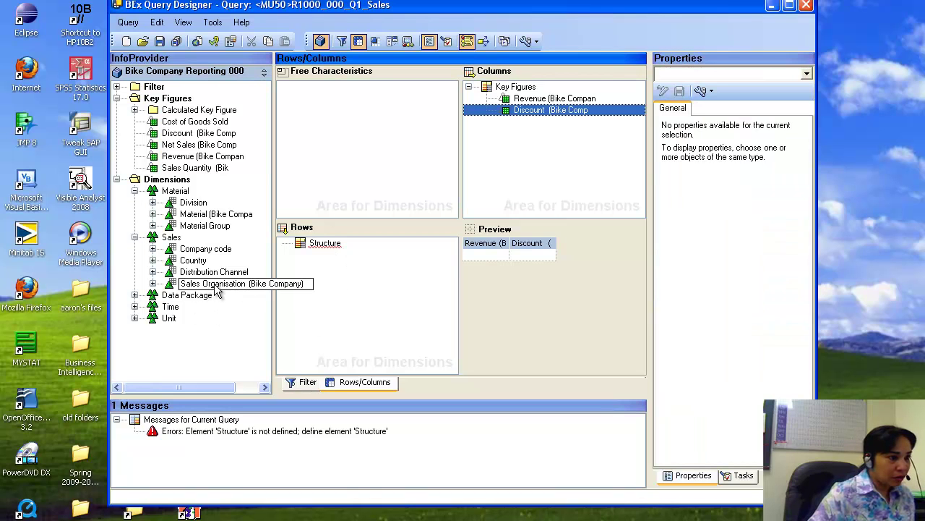
{"action": "left_click", "coordinate": [152, 284]}
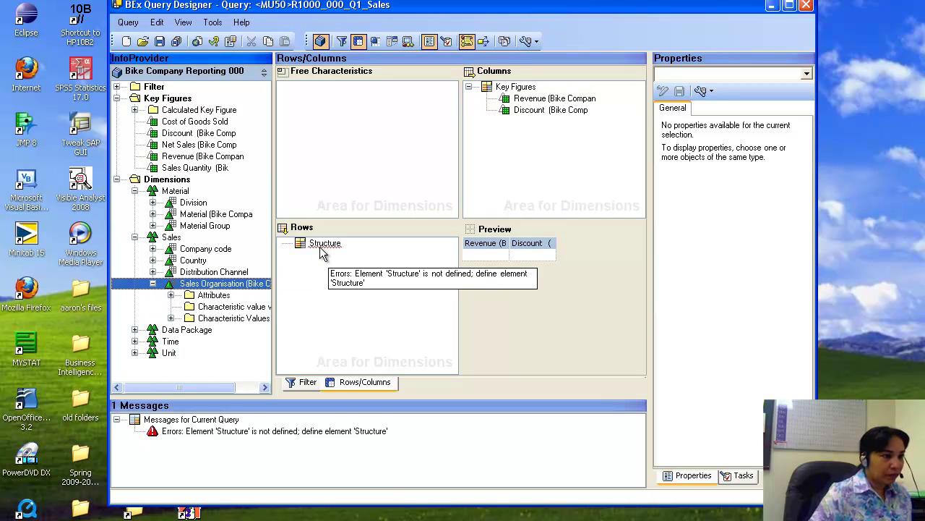
{"action": "left_click", "coordinate": [153, 283]}
{"action": "right_click", "coordinate": [209, 287]}
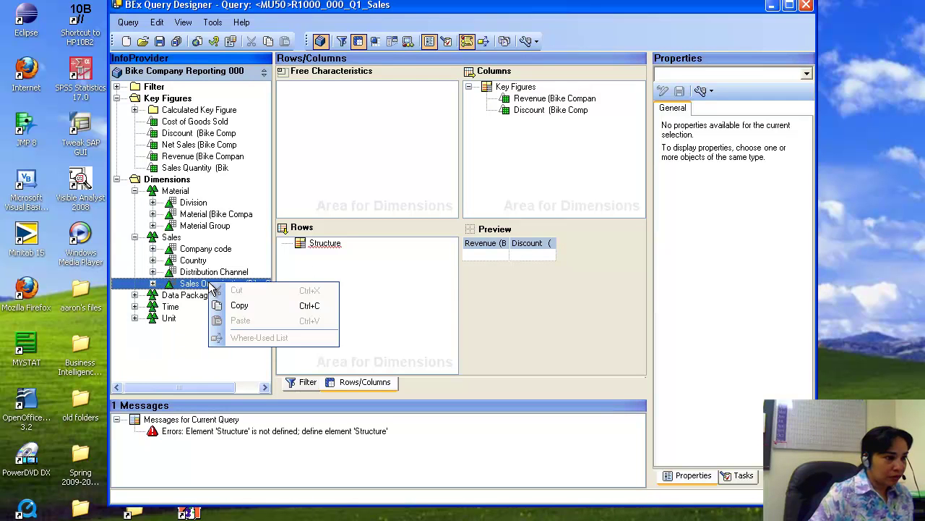
{"action": "left_click", "coordinate": [230, 304]}
{"action": "left_click", "coordinate": [329, 244]}
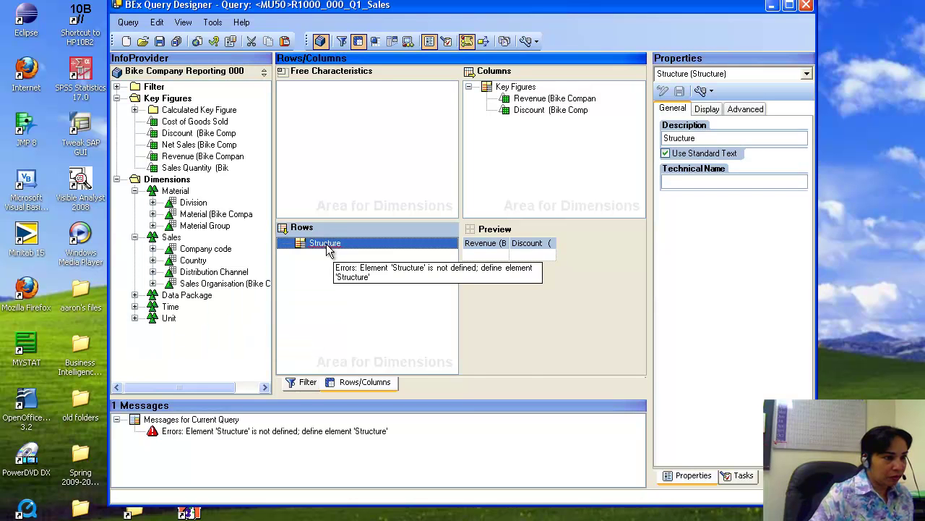
{"action": "right_click", "coordinate": [330, 249]}
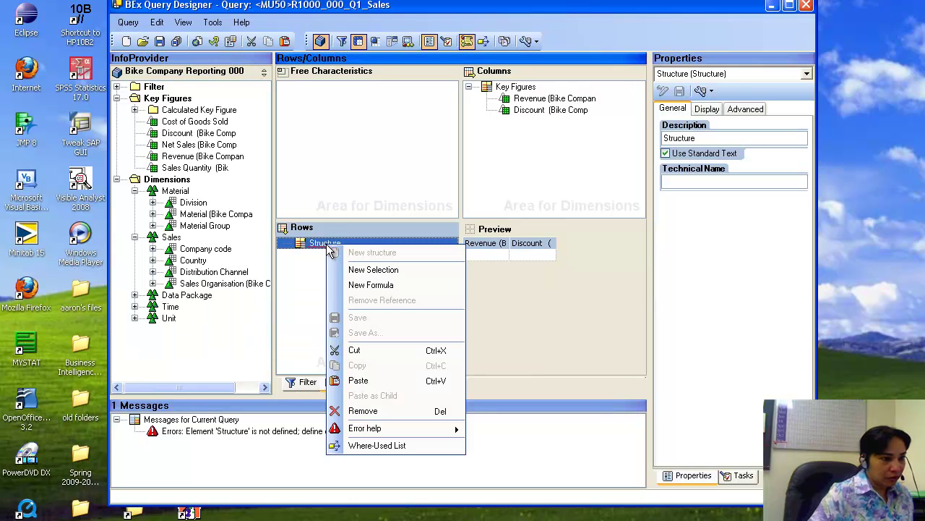
{"action": "left_click", "coordinate": [356, 380]}
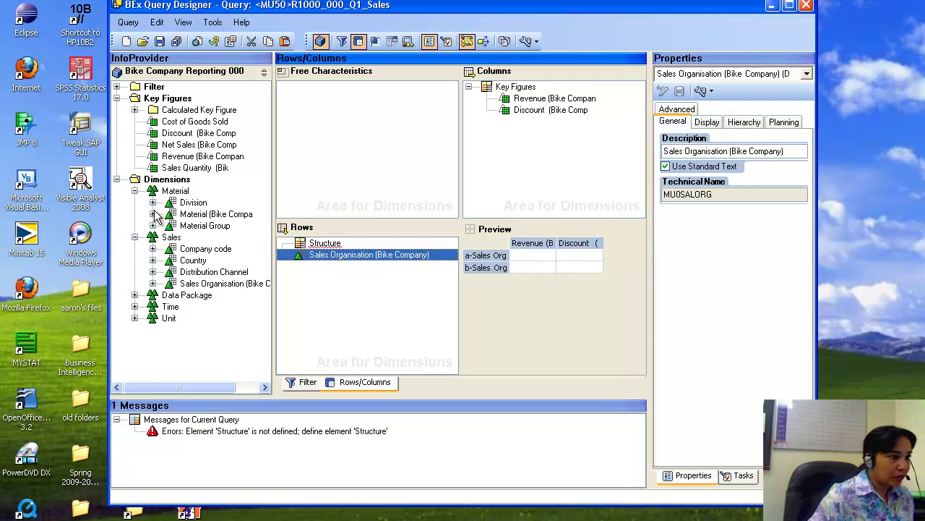
Add the Material characteristic from the Material dimension to the rows below Sales Organisation
{"action": "left_click", "coordinate": [134, 191]}
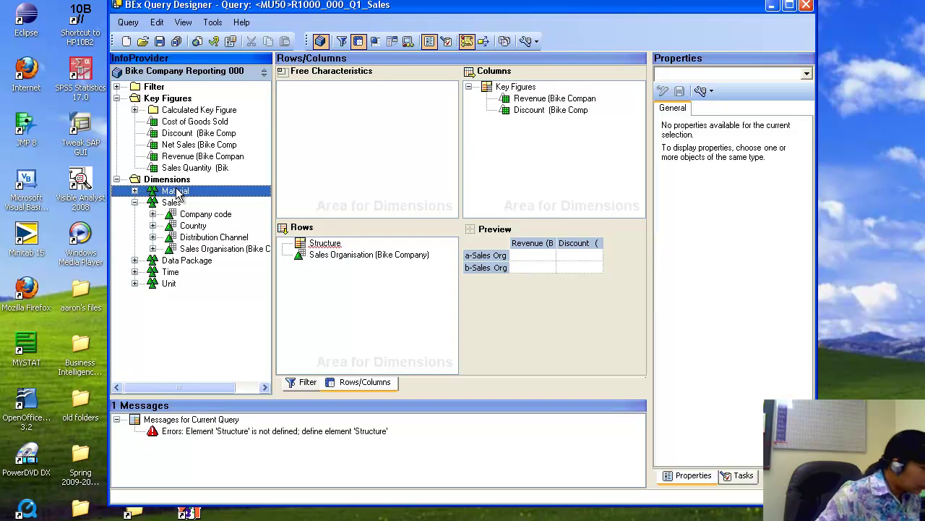
{"action": "left_click", "coordinate": [134, 191]}
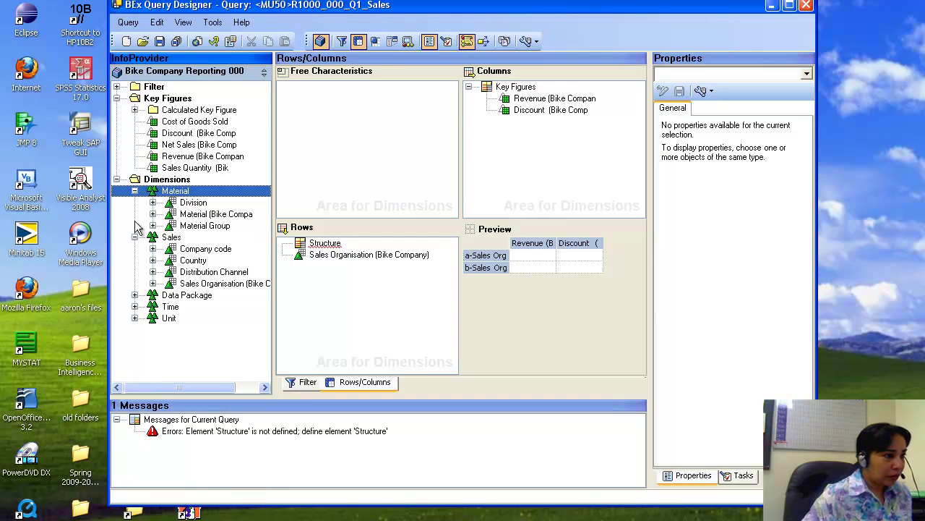
{"action": "left_click_drag", "start_coordinate": [241, 220], "coordinate": [359, 278]}
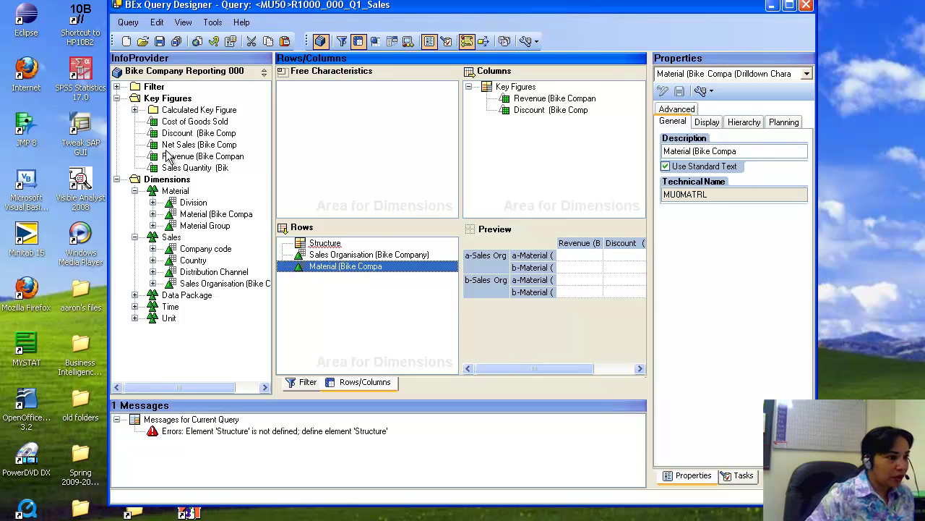
Copy Distribution Channel from the Sales dimension into the free characteristics
{"action": "left_click_drag", "start_coordinate": [207, 272], "coordinate": [358, 78]}
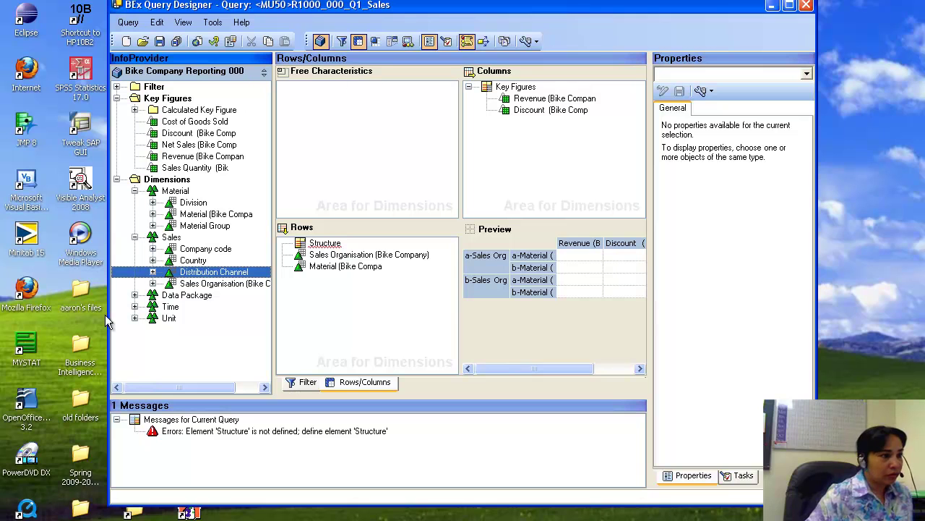
{"action": "right_click", "coordinate": [186, 274]}
{"action": "left_click", "coordinate": [215, 295]}
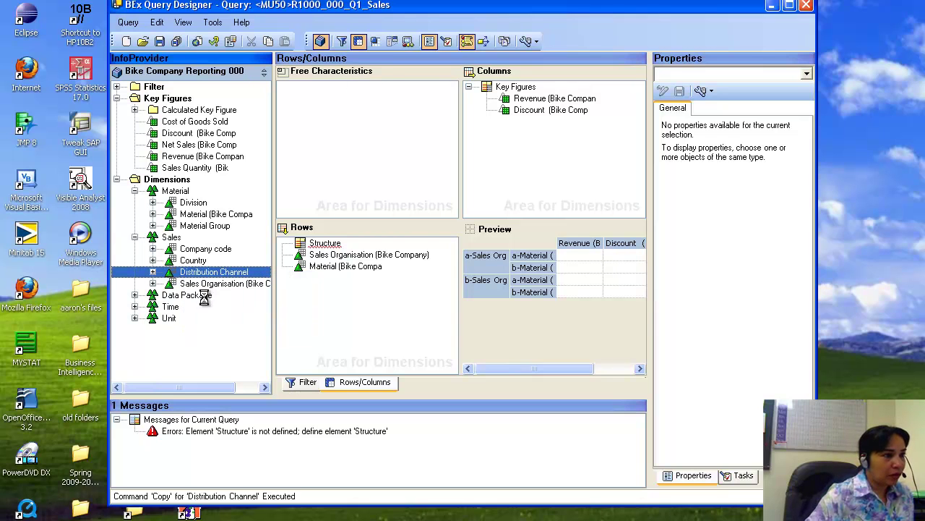
{"action": "left_click", "coordinate": [309, 88]}
{"action": "right_click", "coordinate": [312, 89]}
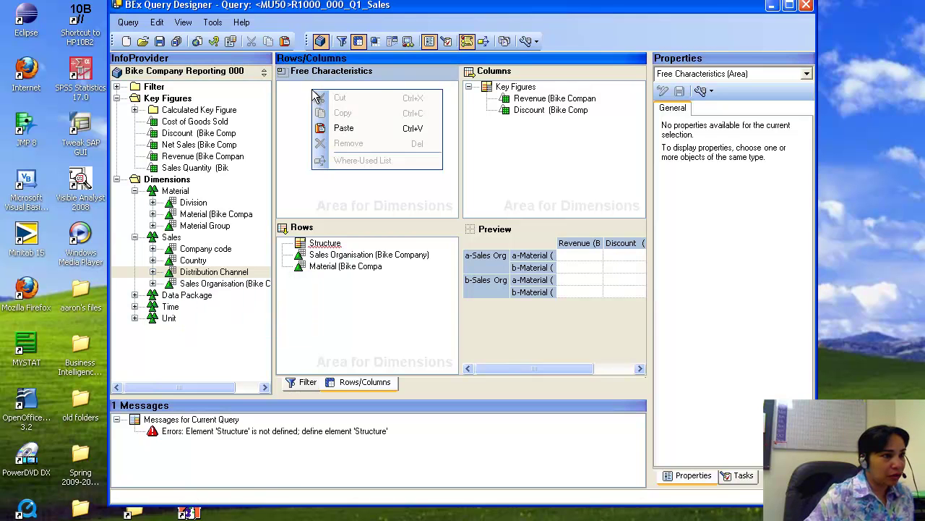
{"action": "left_click", "coordinate": [334, 128]}
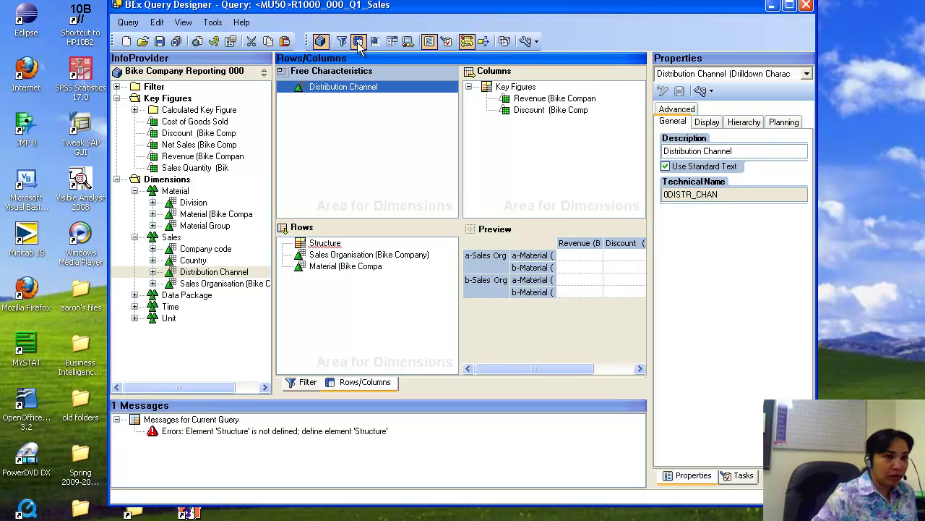
Add a new formula to the Key Figures structure in the columns and set its description to % Discount
{"action": "left_click", "coordinate": [513, 86]}
{"action": "right_click", "coordinate": [515, 86]}
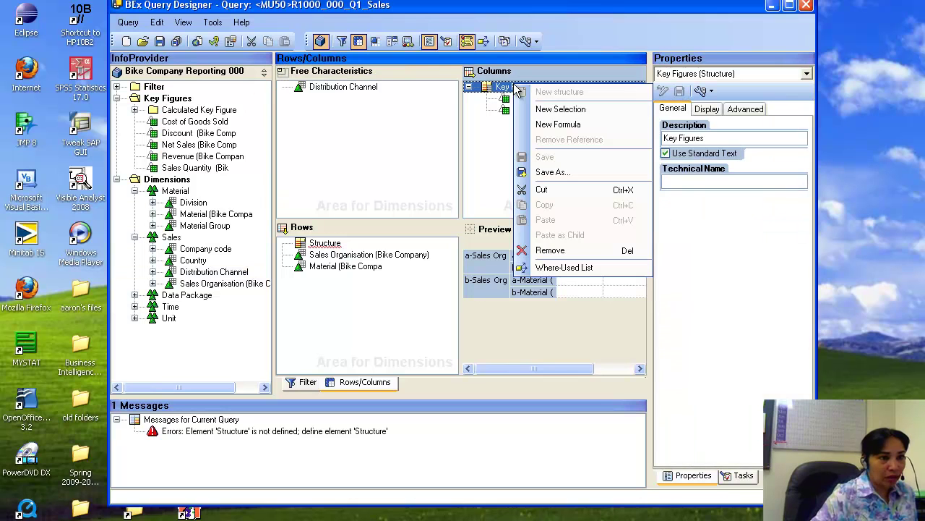
{"action": "left_click", "coordinate": [558, 124]}
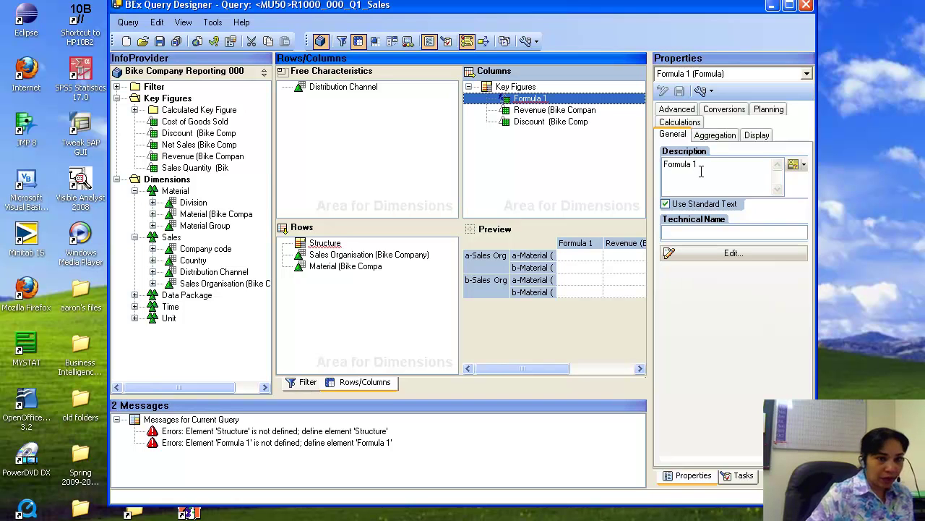
{"action": "left_click", "coordinate": [700, 172]}
{"action": "left_click_drag", "start_coordinate": [699, 165], "coordinate": [611, 177]}
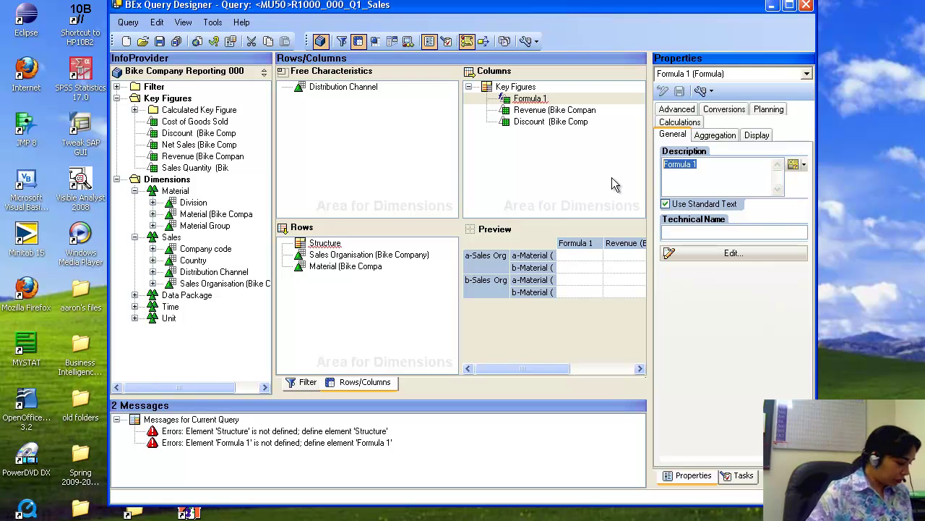
{"action": "type", "text": "%"}
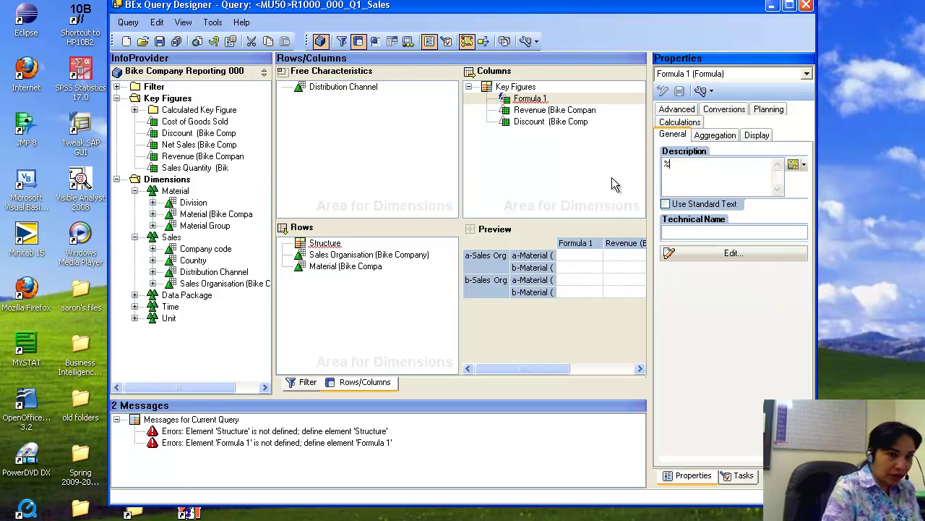
{"action": "type", "text": " Discount"}
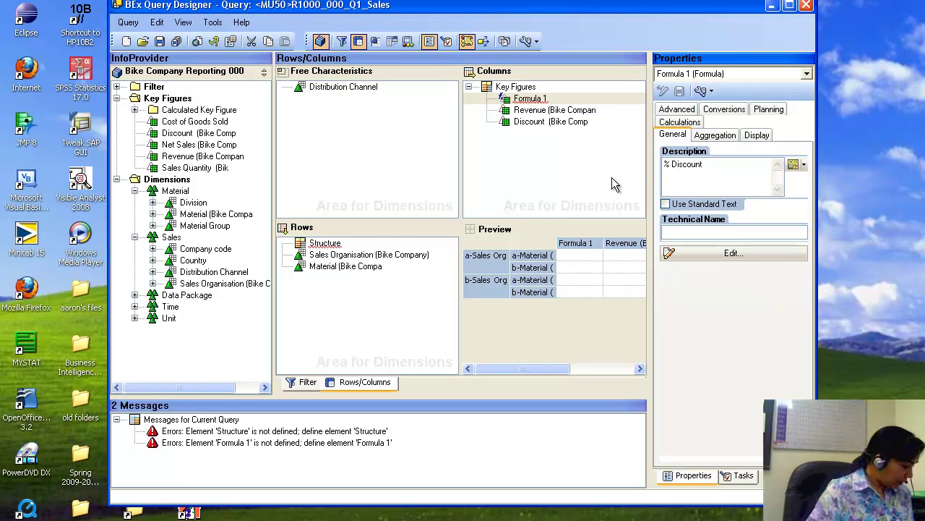
Define the % Discount formula as the Discount key figure divided by the Revenue key figure, multiplied by 100
{"action": "left_click", "coordinate": [721, 253]}
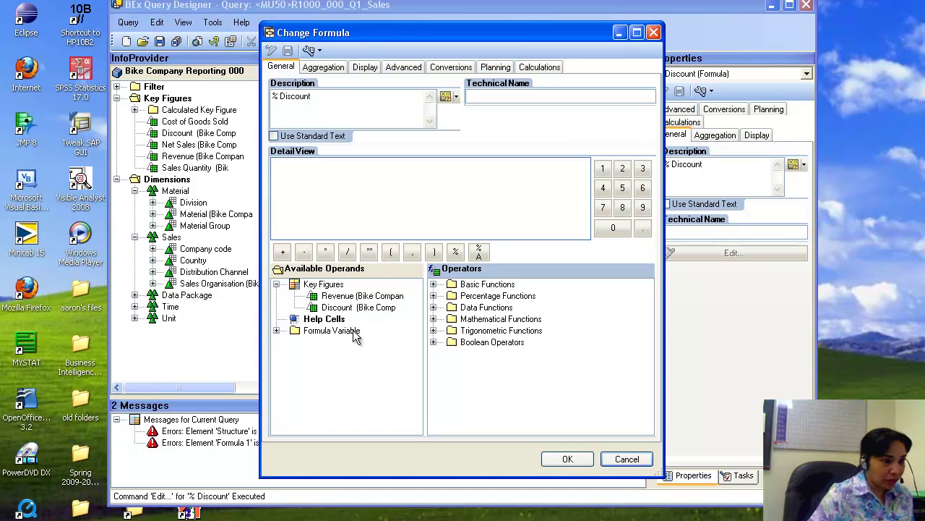
{"action": "double_click", "coordinate": [348, 309]}
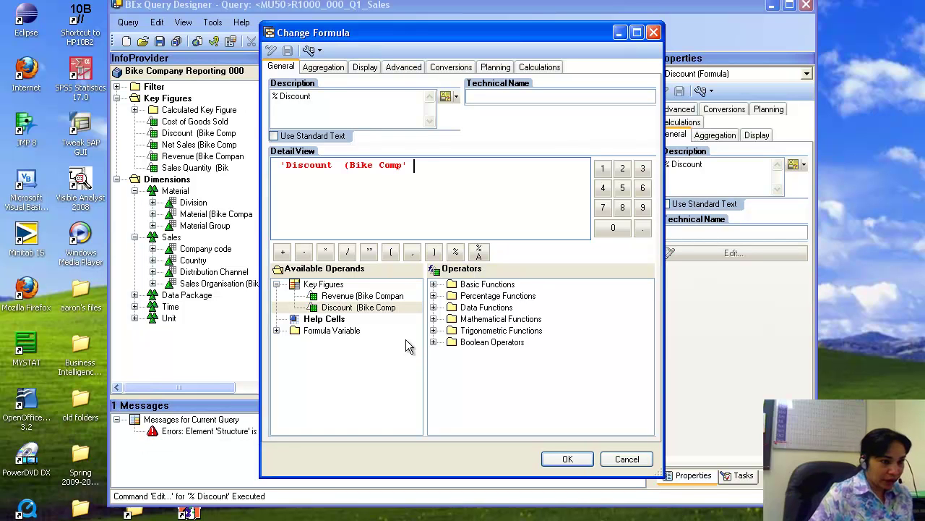
{"action": "left_click", "coordinate": [348, 251]}
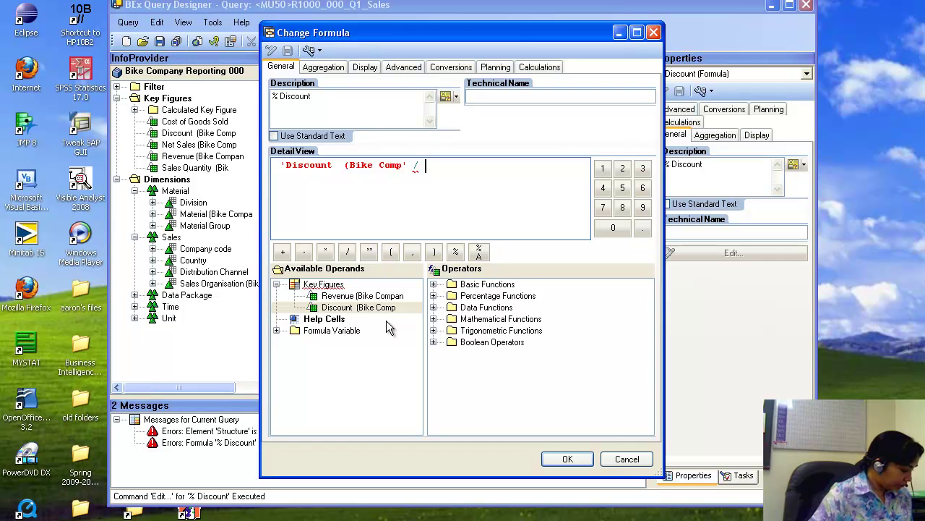
{"action": "left_click_drag", "start_coordinate": [336, 303], "coordinate": [333, 297]}
{"action": "double_click", "coordinate": [333, 297]}
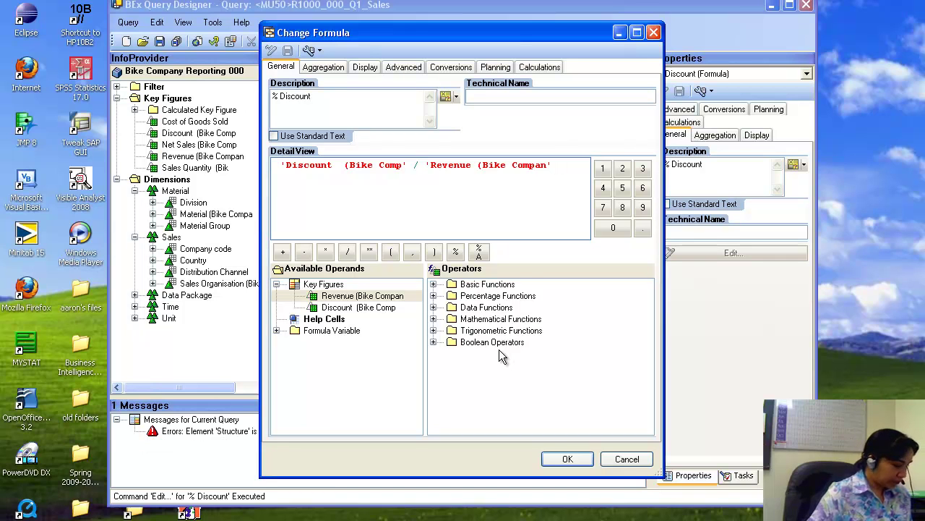
{"action": "left_click", "coordinate": [326, 252]}
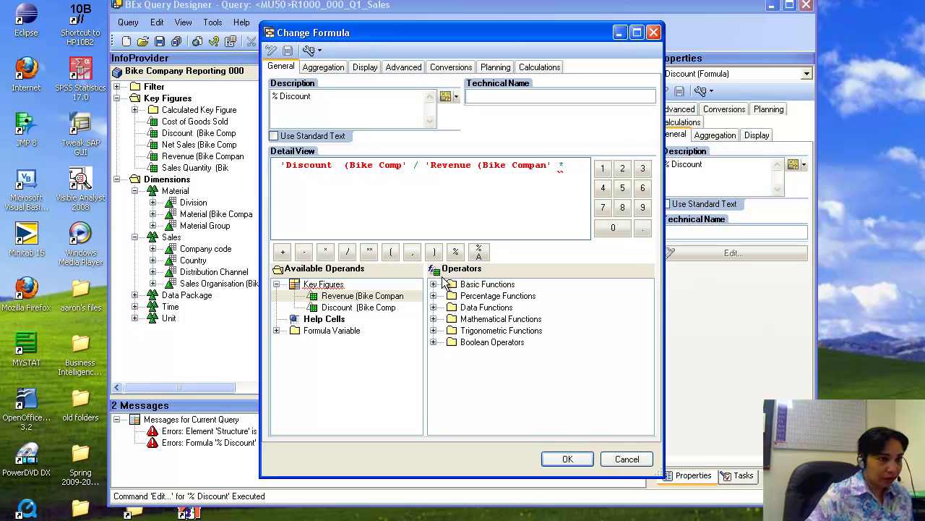
{"action": "left_click", "coordinate": [603, 168]}
{"action": "left_click", "coordinate": [613, 228]}
{"action": "left_click", "coordinate": [613, 228]}
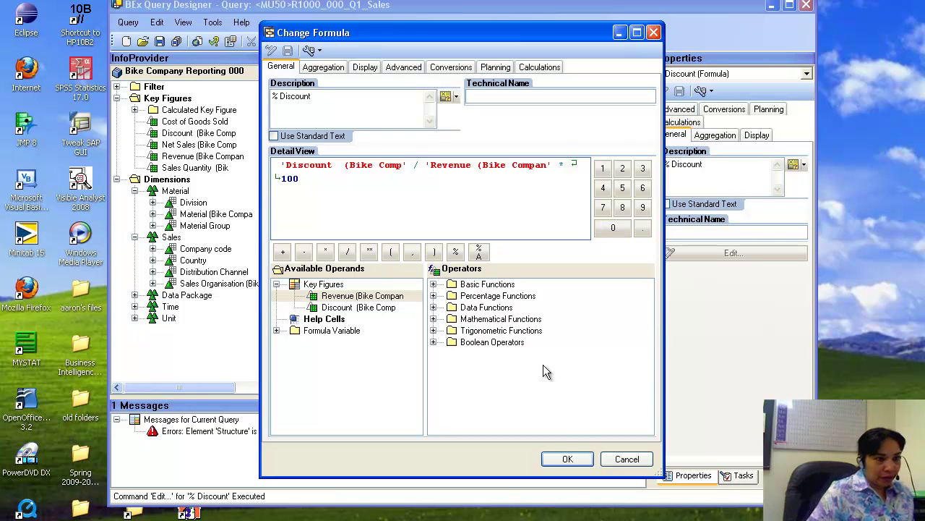
{"action": "left_click", "coordinate": [568, 458]}
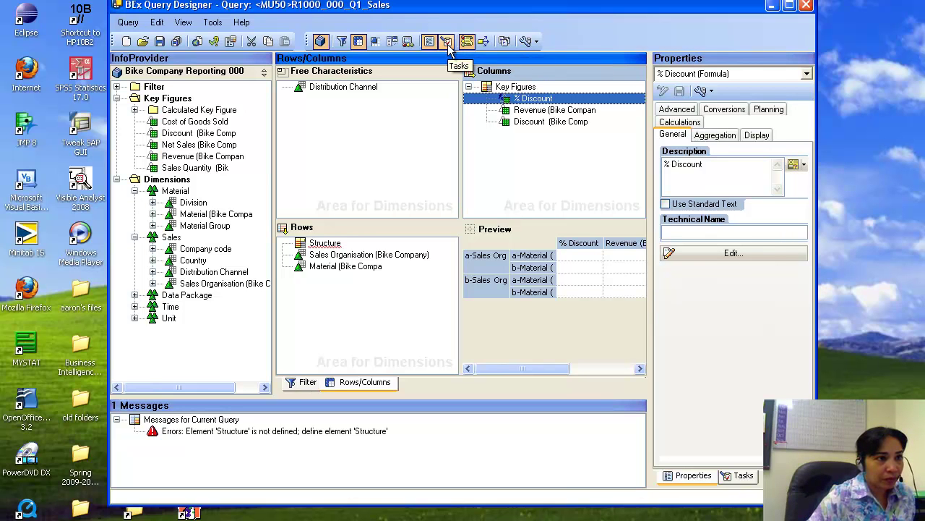
Create a new exception in the query's Exceptions area and dismiss the Update Manager notification
{"action": "left_click", "coordinate": [409, 42]}
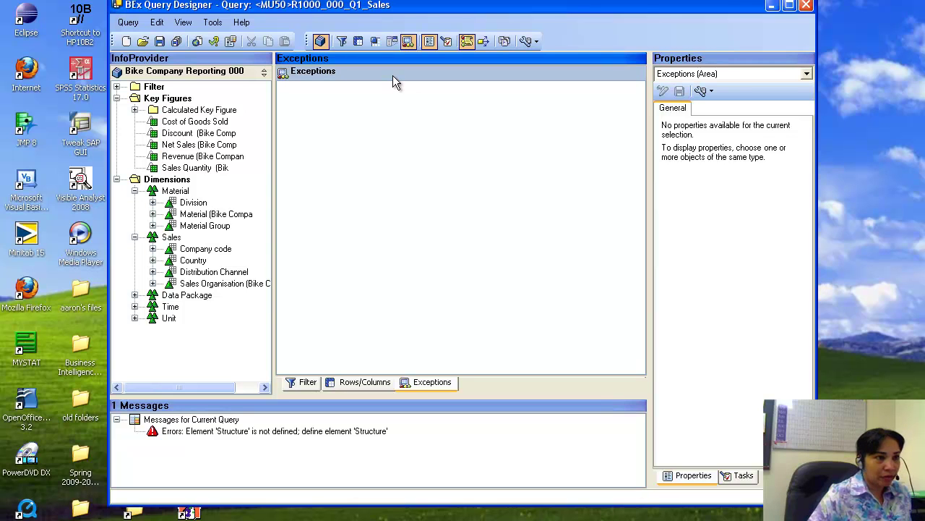
{"action": "left_click", "coordinate": [707, 78]}
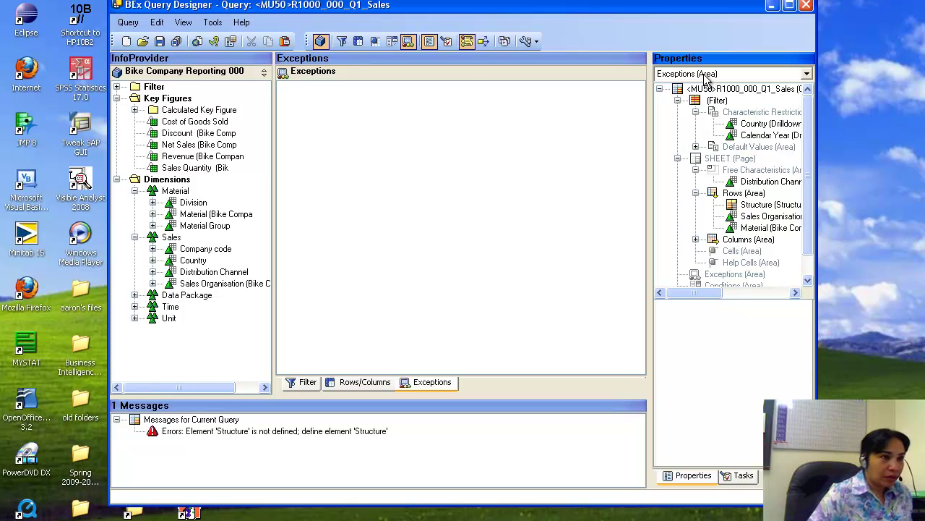
{"action": "left_click", "coordinate": [284, 71]}
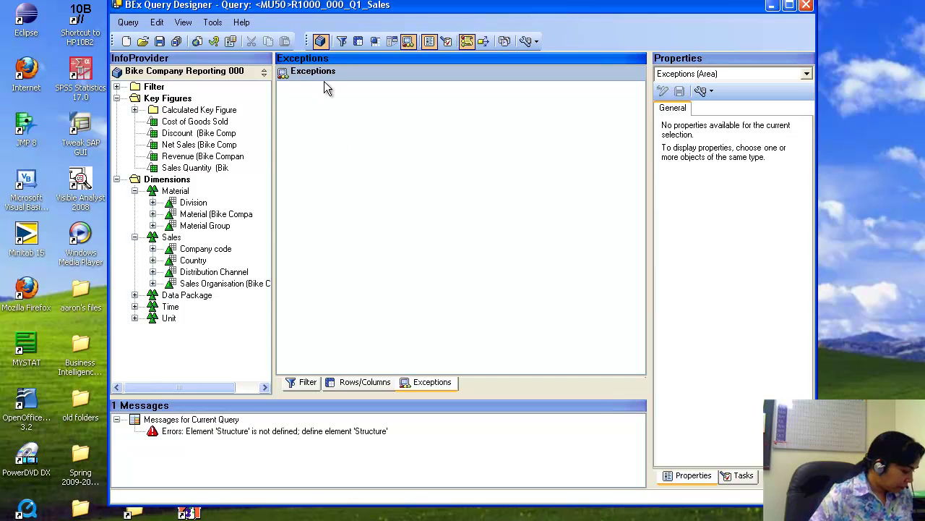
{"action": "right_click", "coordinate": [324, 109]}
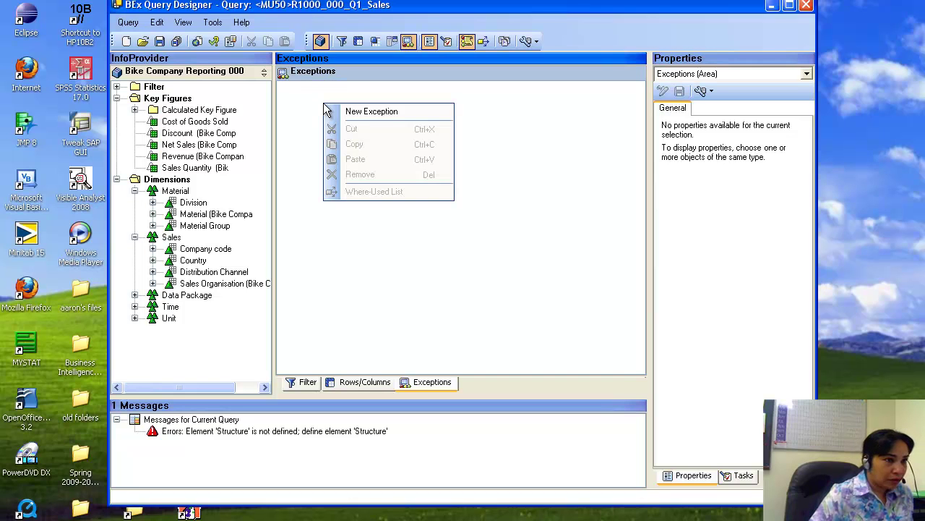
{"action": "left_click", "coordinate": [522, 180]}
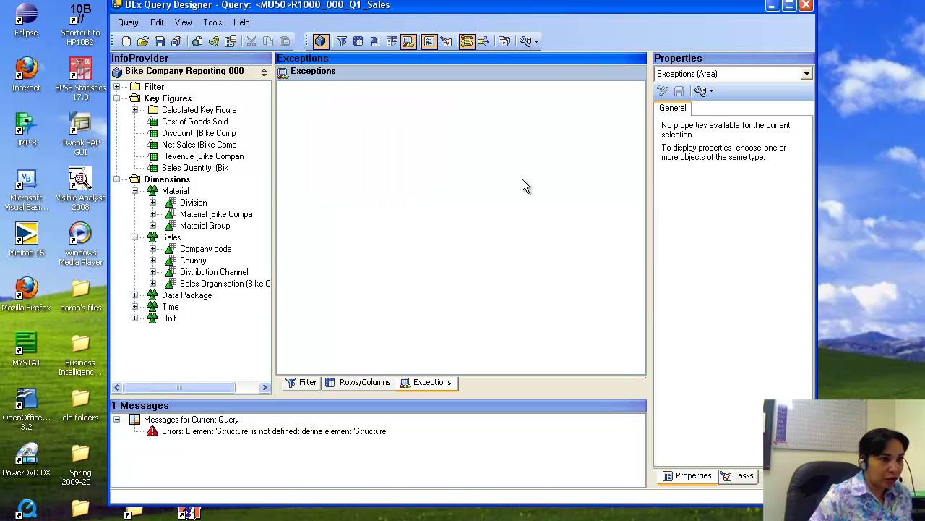
{"action": "right_click", "coordinate": [372, 77]}
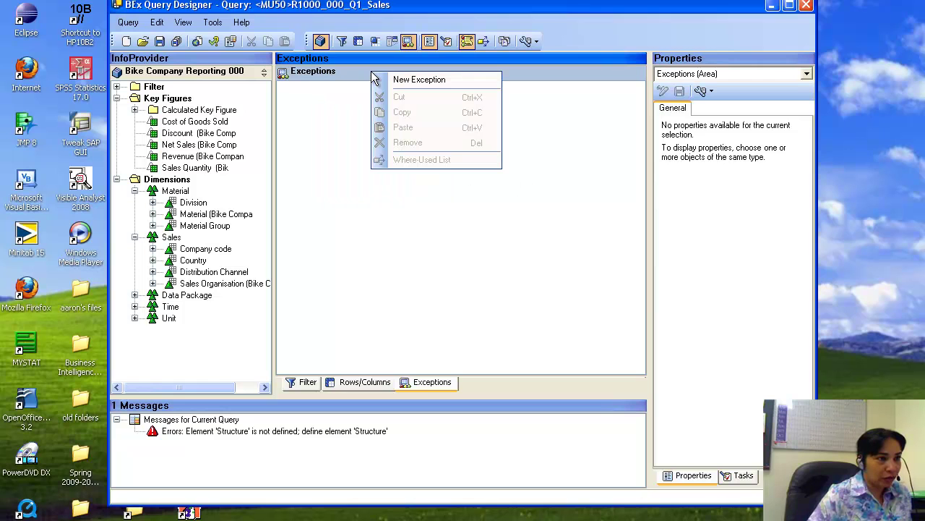
{"action": "left_click", "coordinate": [410, 79]}
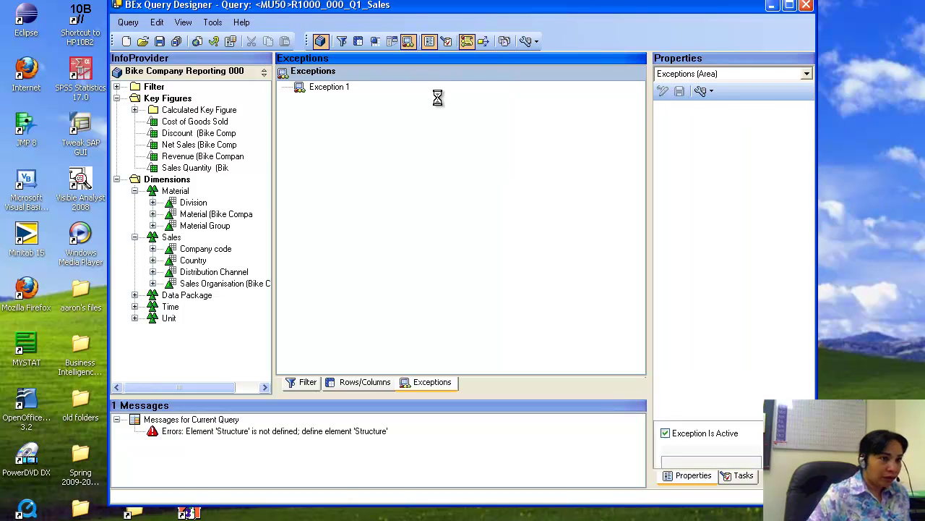
{"action": "left_click", "coordinate": [329, 88]}
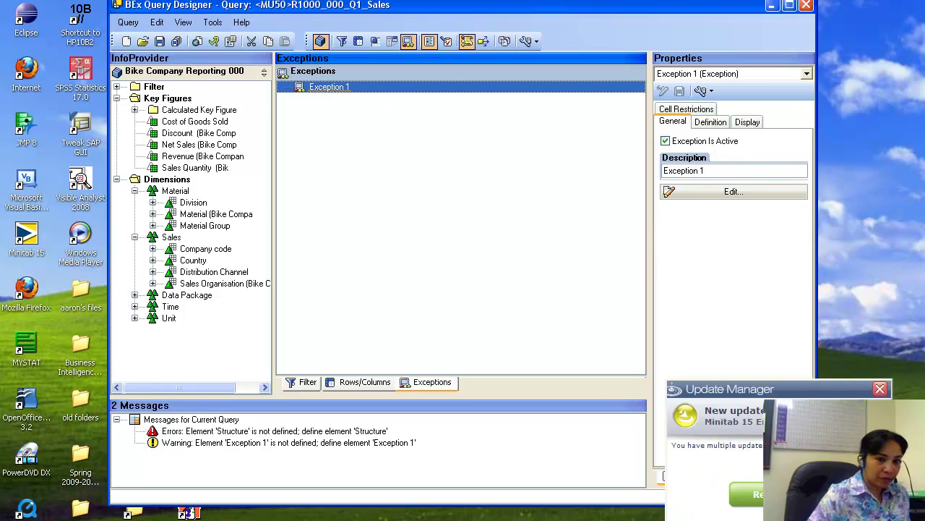
{"action": "left_click", "coordinate": [880, 389]}
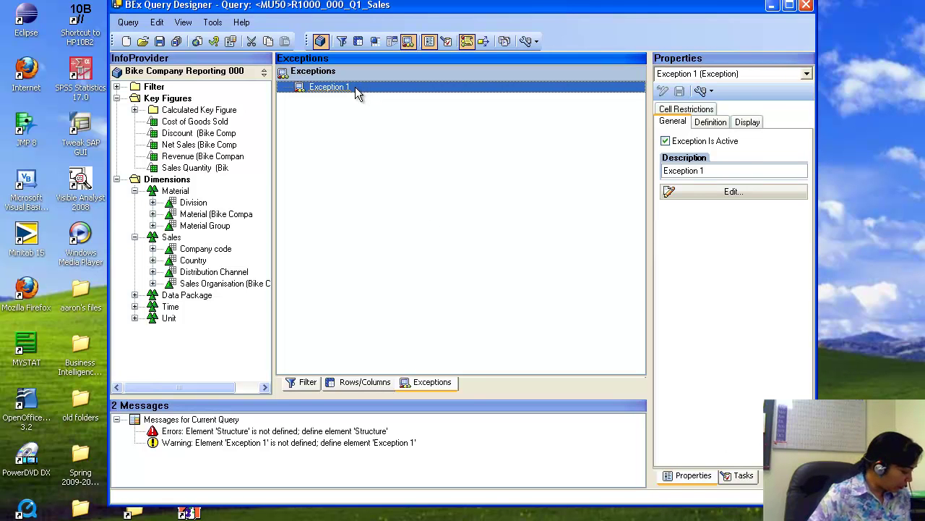
Define an exception value for Exception 1 with alert level Critical 3, operator Greater than and value 8.6
{"action": "left_click", "coordinate": [708, 192]}
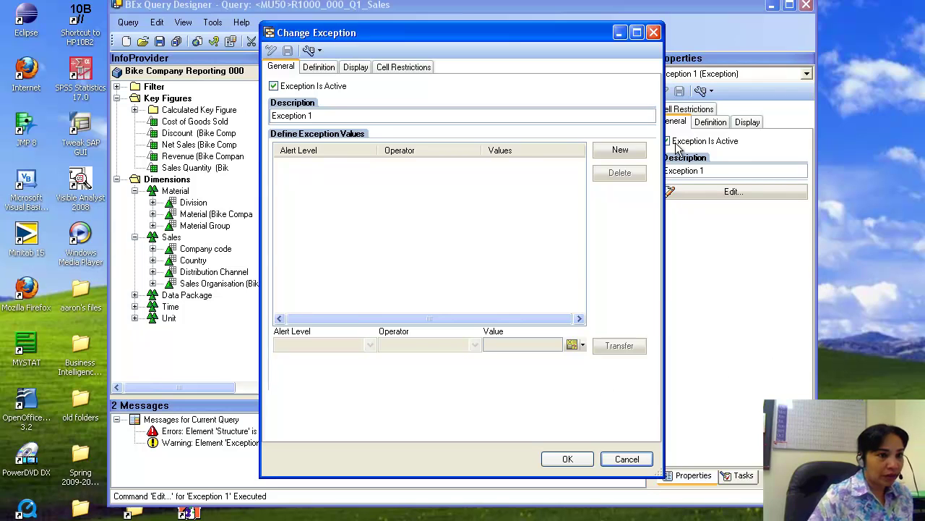
{"action": "left_click", "coordinate": [622, 152]}
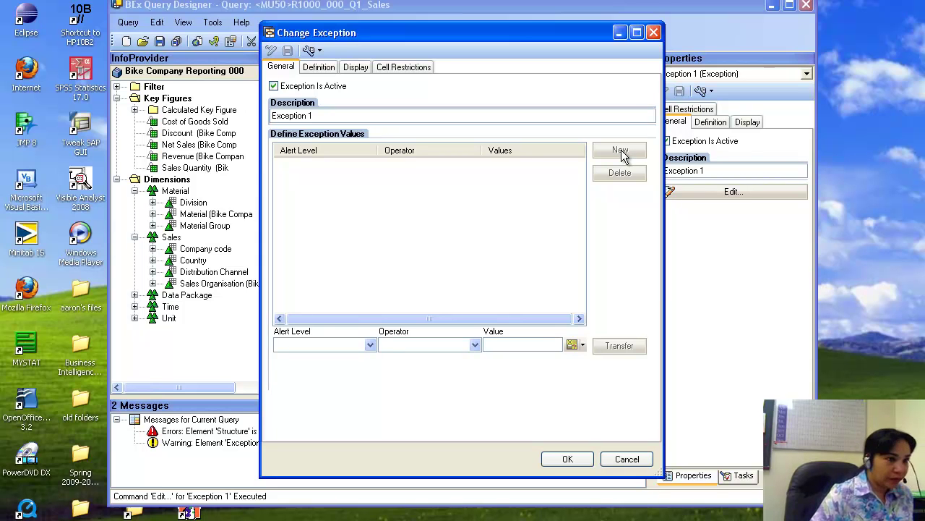
{"action": "left_click", "coordinate": [369, 345]}
{"action": "left_click", "coordinate": [303, 414]}
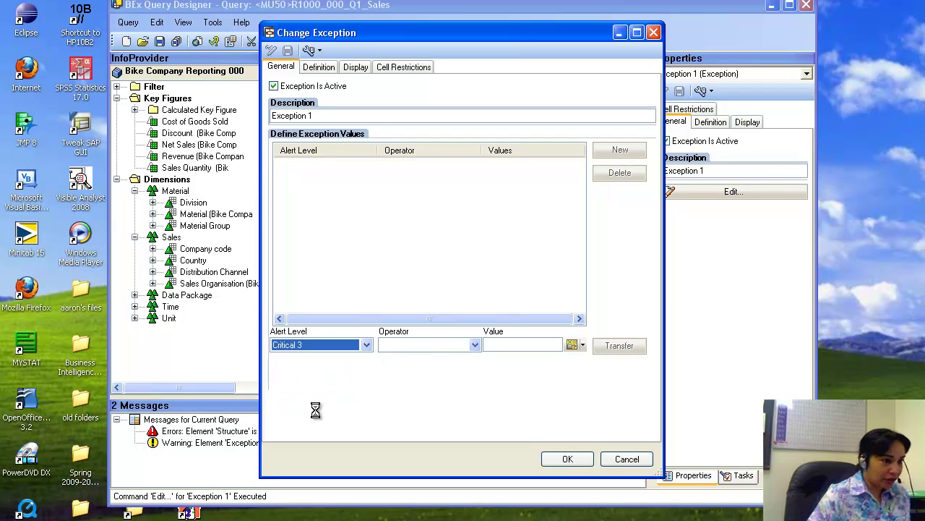
{"action": "left_click", "coordinate": [474, 345]}
{"action": "left_click", "coordinate": [405, 396]}
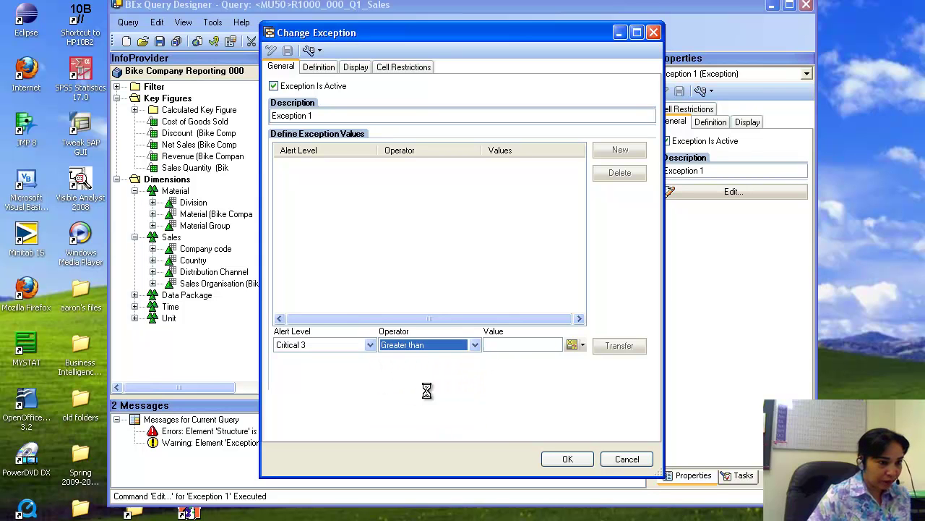
{"action": "left_click", "coordinate": [548, 341]}
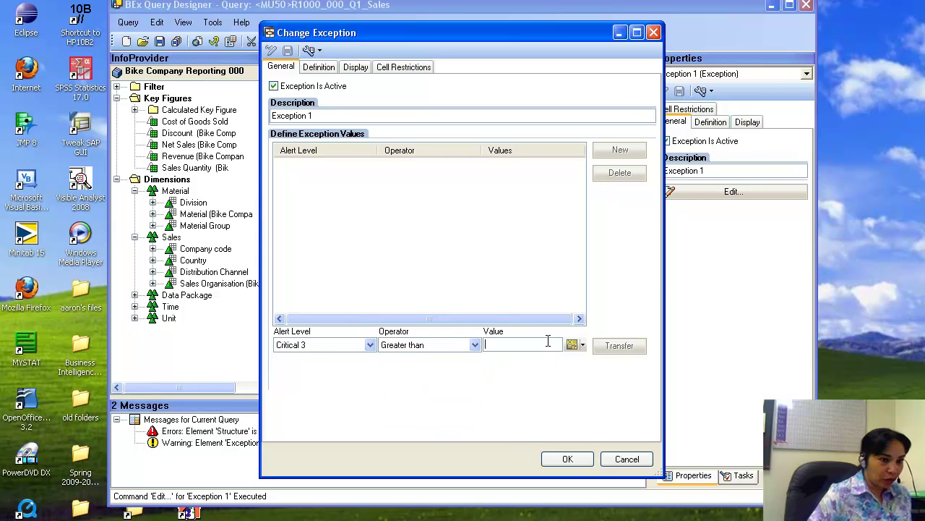
{"action": "left_click", "coordinate": [582, 345]}
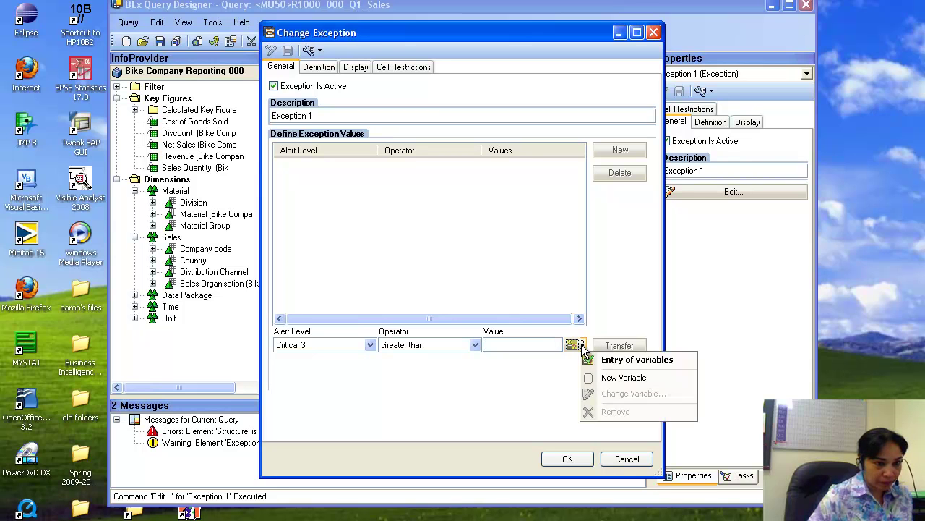
{"action": "left_click", "coordinate": [508, 344]}
{"action": "type", "text": "8.6"}
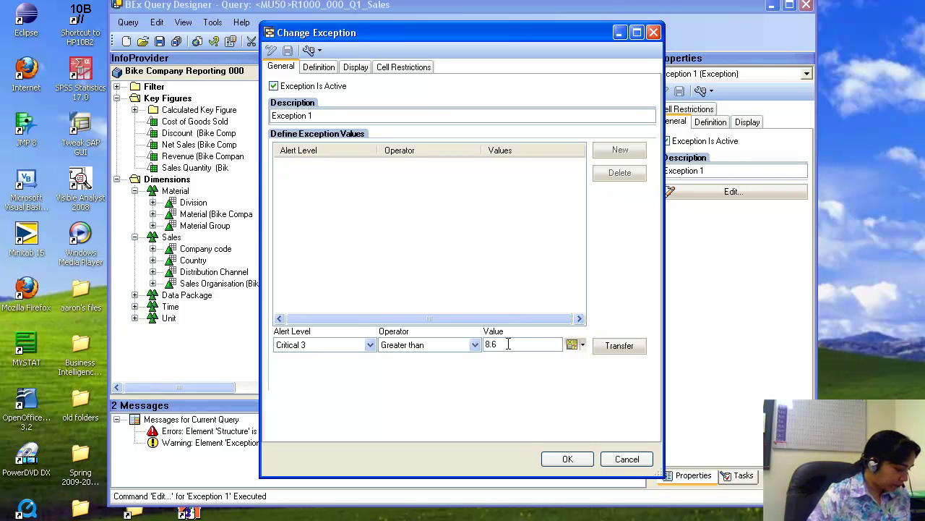
{"action": "left_click", "coordinate": [617, 346]}
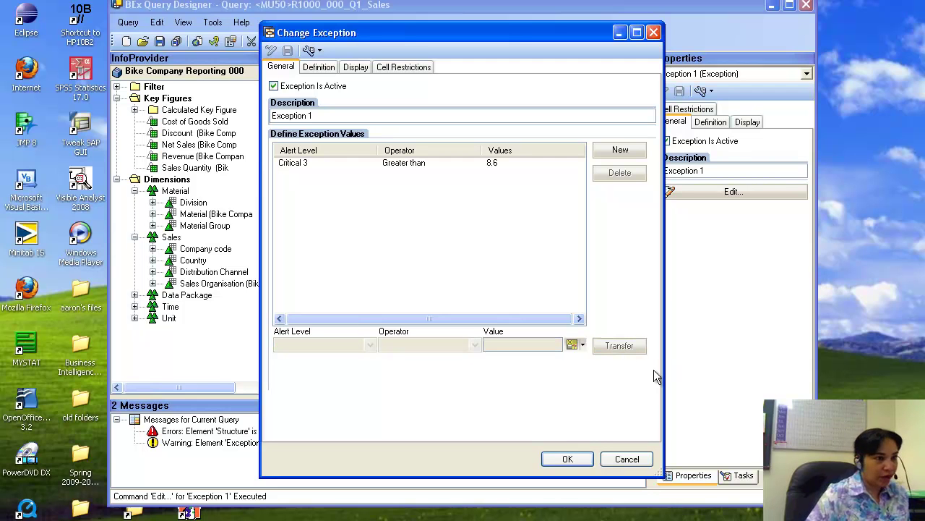
{"action": "left_click", "coordinate": [563, 460]}
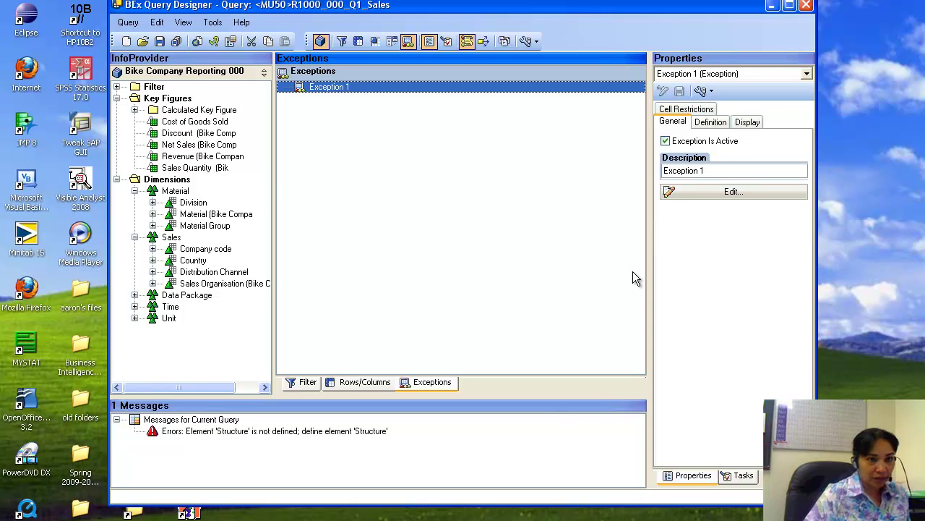
Define Exception 1 on the % Discount key figure, try to save the query, and decline saving it with errors
{"action": "left_click", "coordinate": [709, 121]}
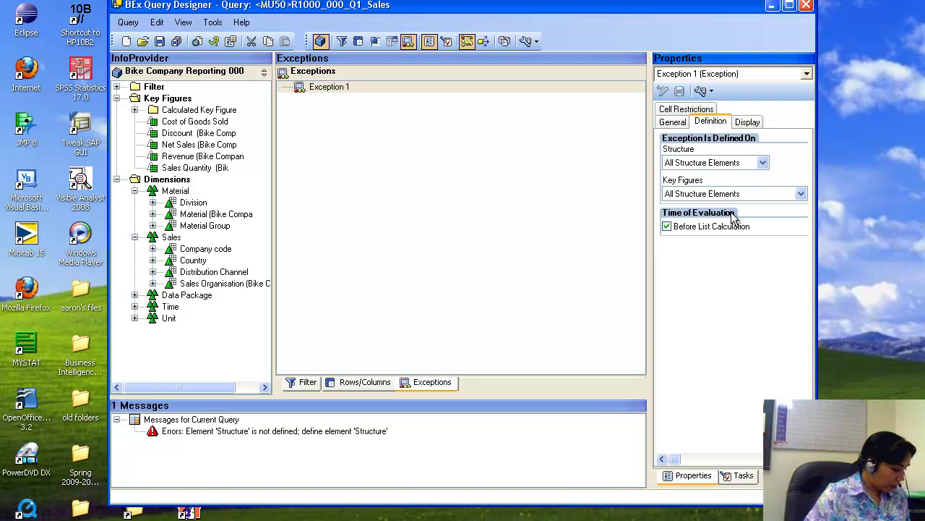
{"action": "left_click", "coordinate": [801, 193]}
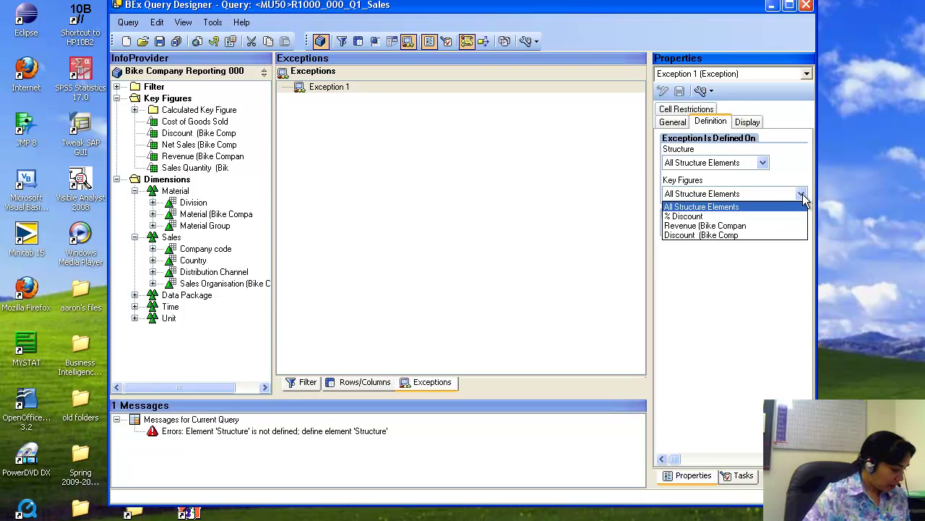
{"action": "left_click", "coordinate": [702, 216]}
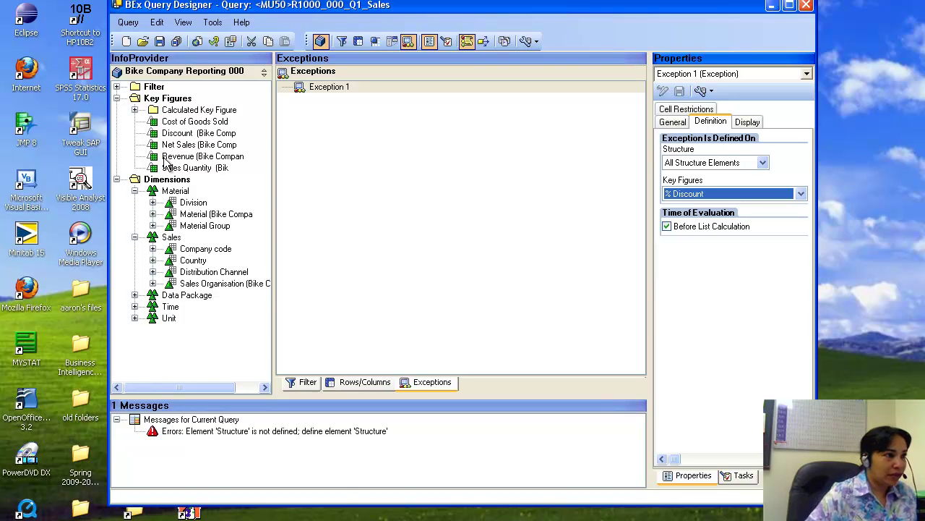
{"action": "left_click", "coordinate": [163, 41]}
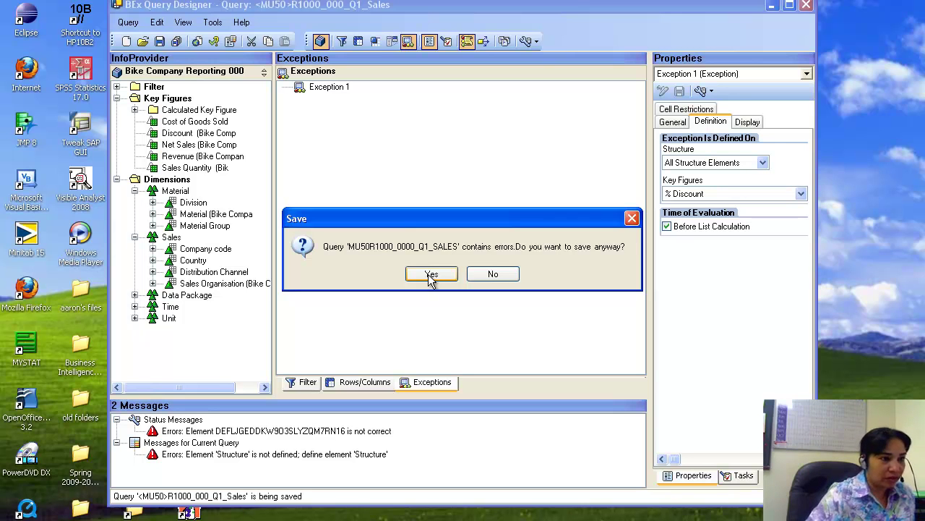
{"action": "left_click", "coordinate": [492, 275]}
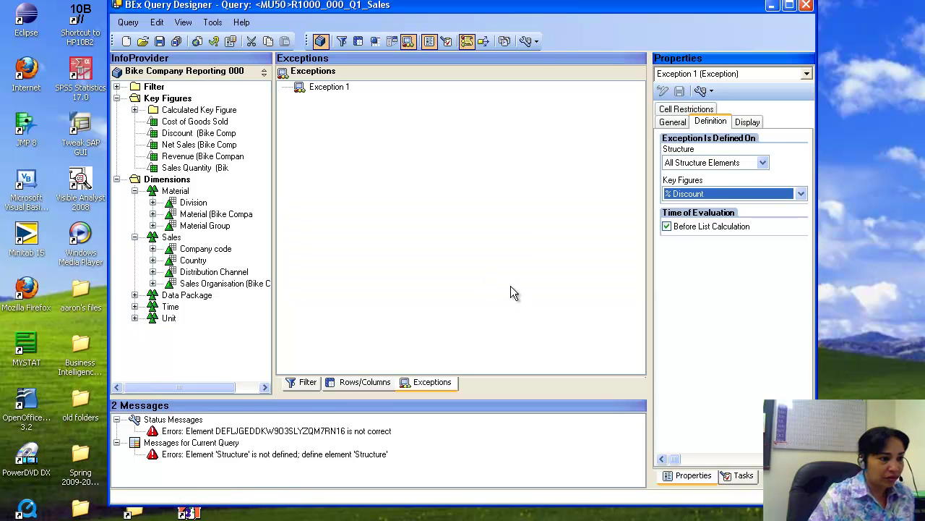
Remove the undefined Structure element from the query's Rows area
{"action": "left_click", "coordinate": [308, 383]}
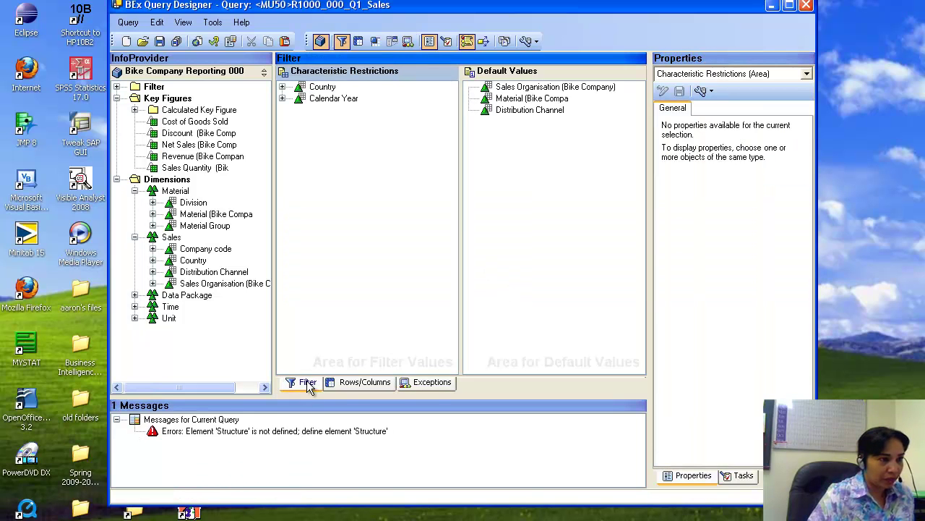
{"action": "left_click", "coordinate": [354, 382]}
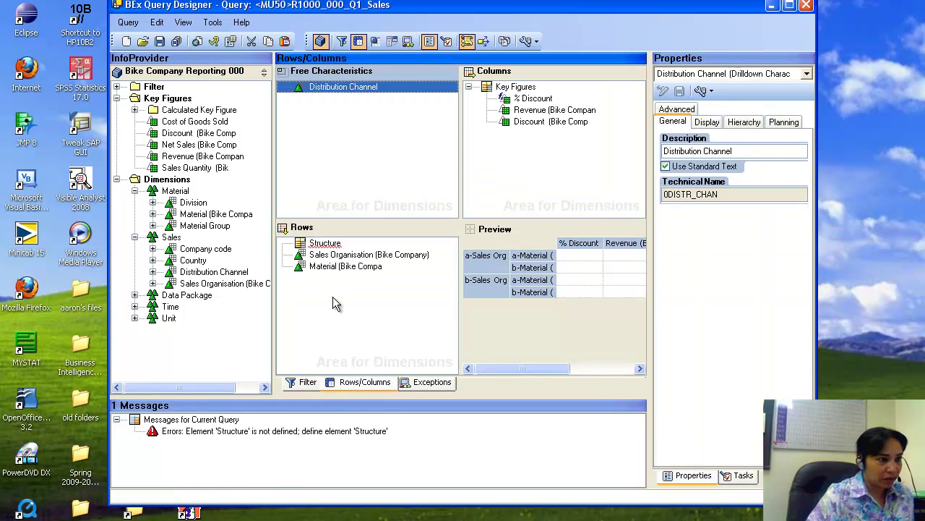
{"action": "right_click", "coordinate": [334, 246]}
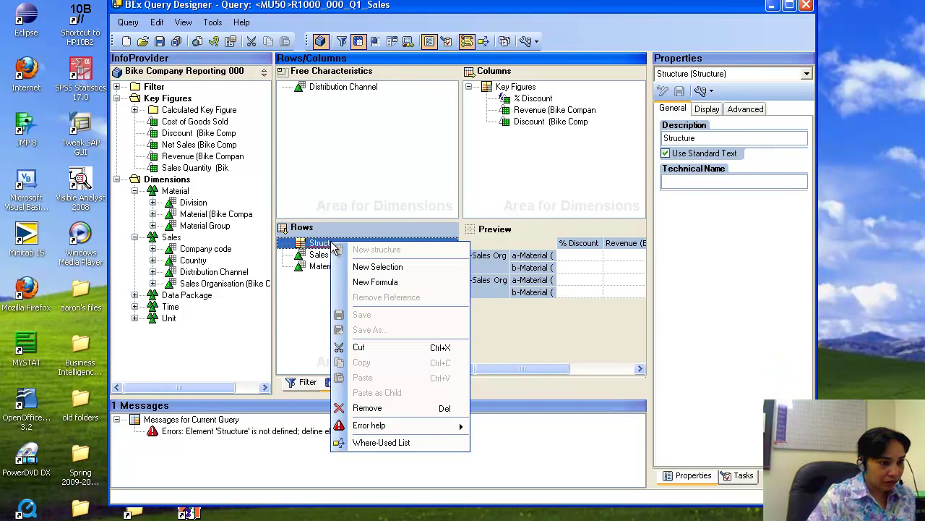
{"action": "left_click", "coordinate": [360, 408]}
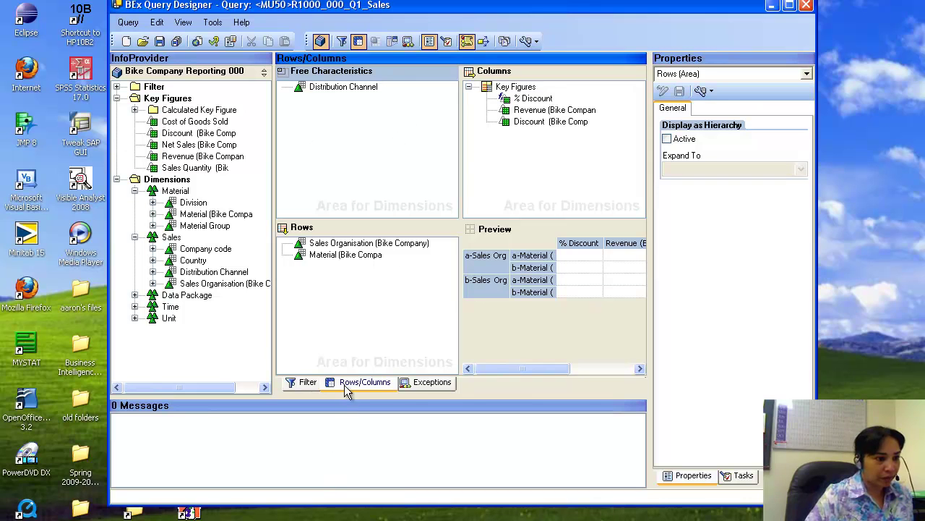
Review Exception 1 and the query's filter settings, and save the query
{"action": "left_click", "coordinate": [418, 385]}
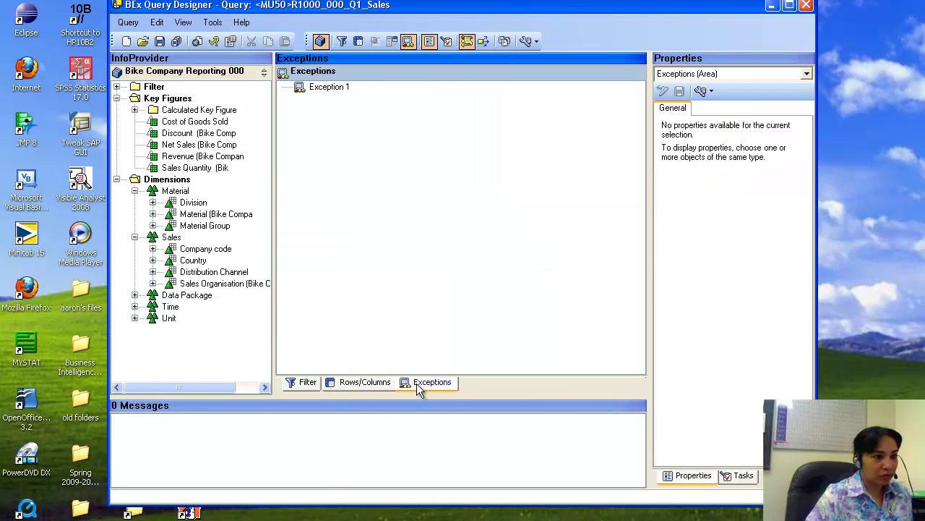
{"action": "left_click", "coordinate": [329, 87]}
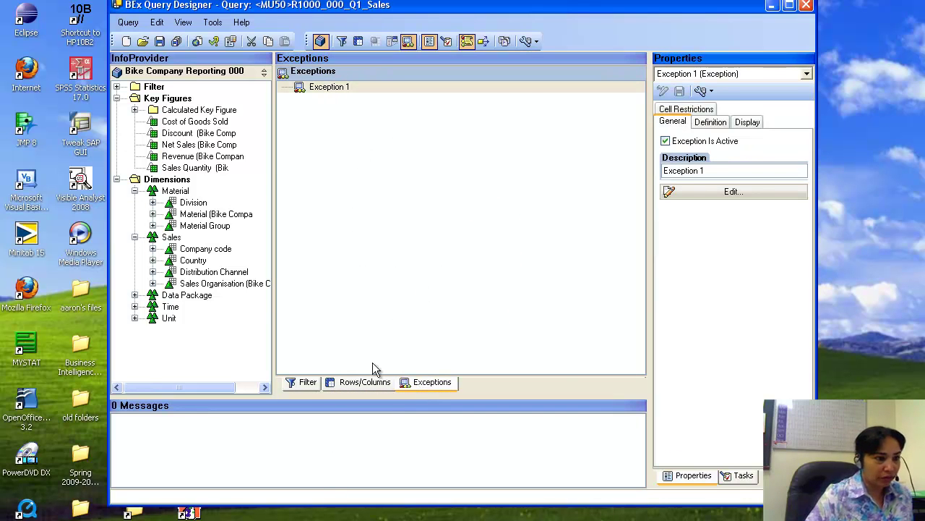
{"action": "left_click", "coordinate": [352, 381]}
{"action": "left_click", "coordinate": [303, 383]}
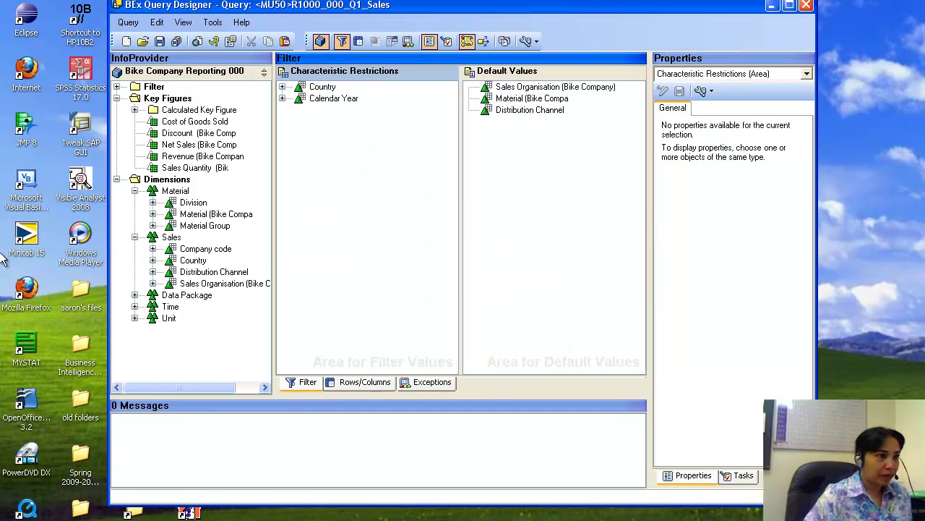
{"action": "left_click", "coordinate": [160, 41]}
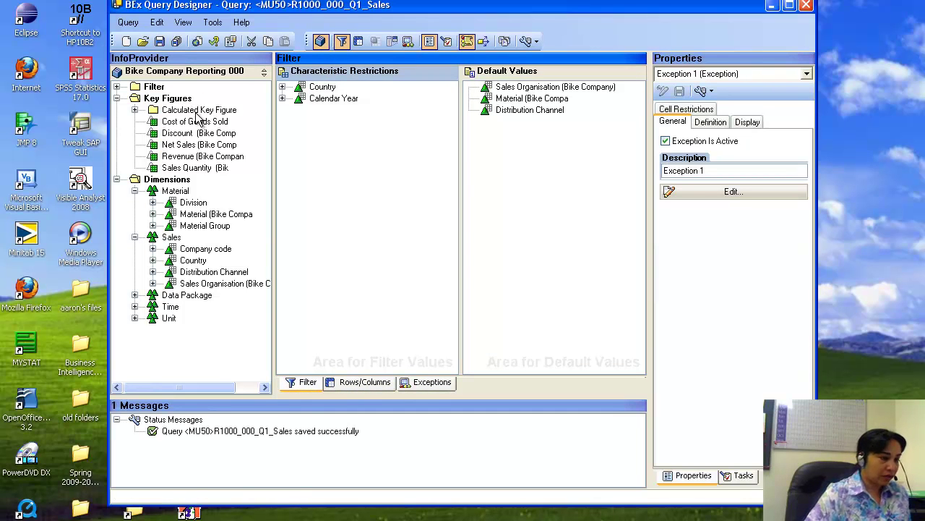
Execute the query on the web and log on to the SAP NetWeaver Portal with the user ID and password
{"action": "left_click", "coordinate": [197, 41]}
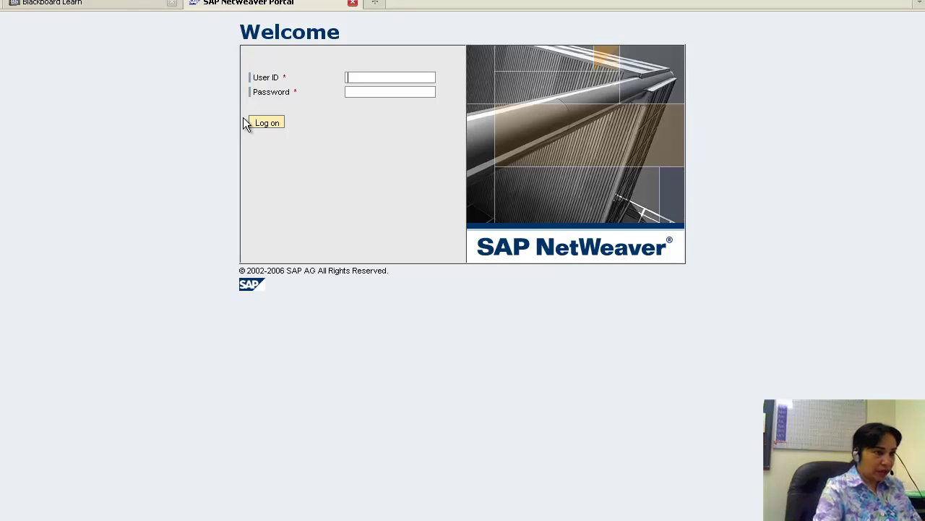
{"action": "type", "text": "lu_01"}
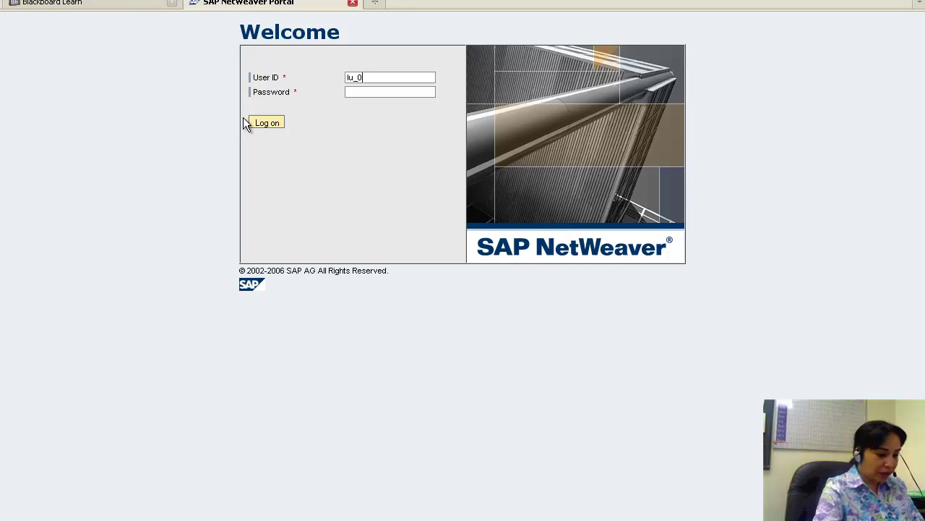
{"action": "key", "text": "BackSpace"}
{"action": "key", "text": "BackSpace"}
{"action": "key", "text": "BackSpace"}
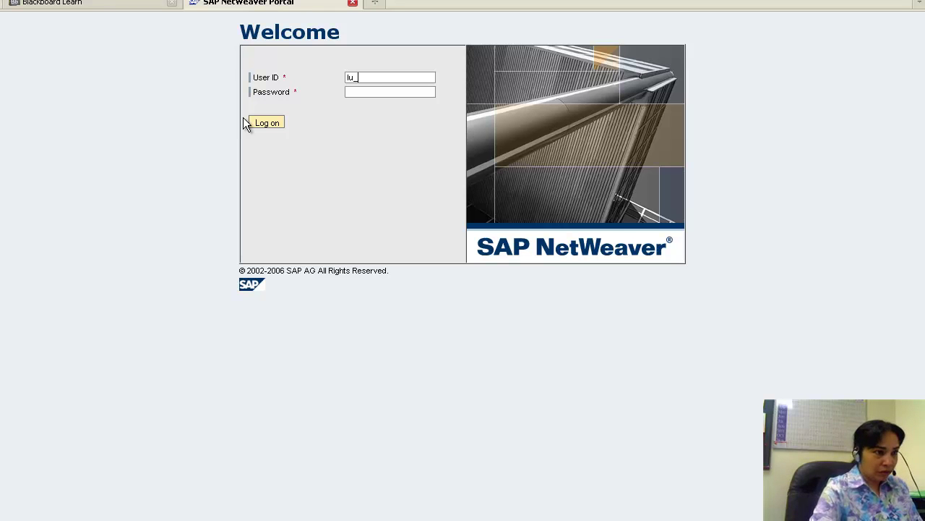
{"action": "type", "text": "-000"}
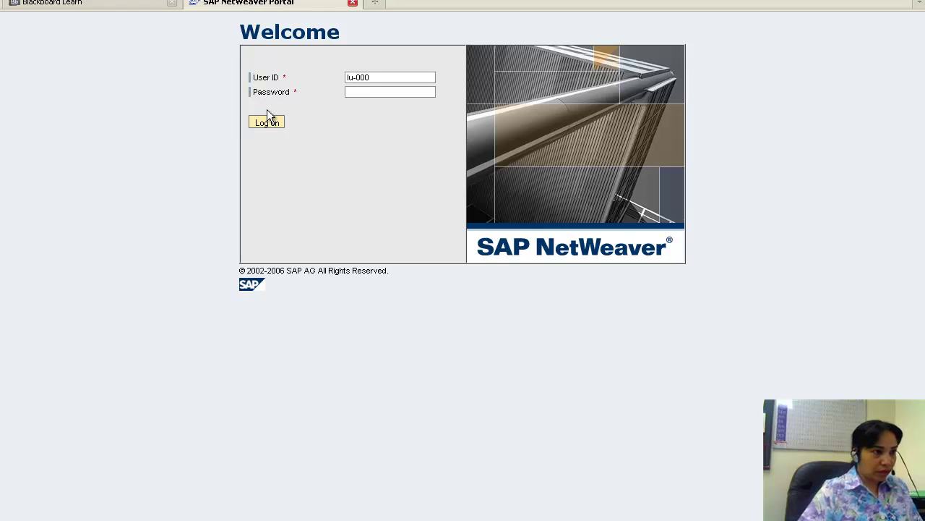
{"action": "type", "text": "•••••••••"}
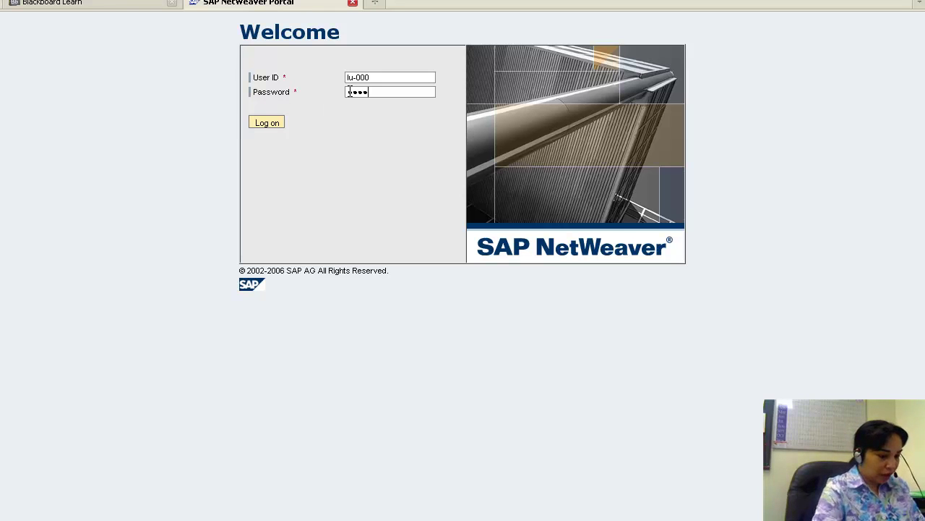
{"action": "left_click", "coordinate": [263, 125]}
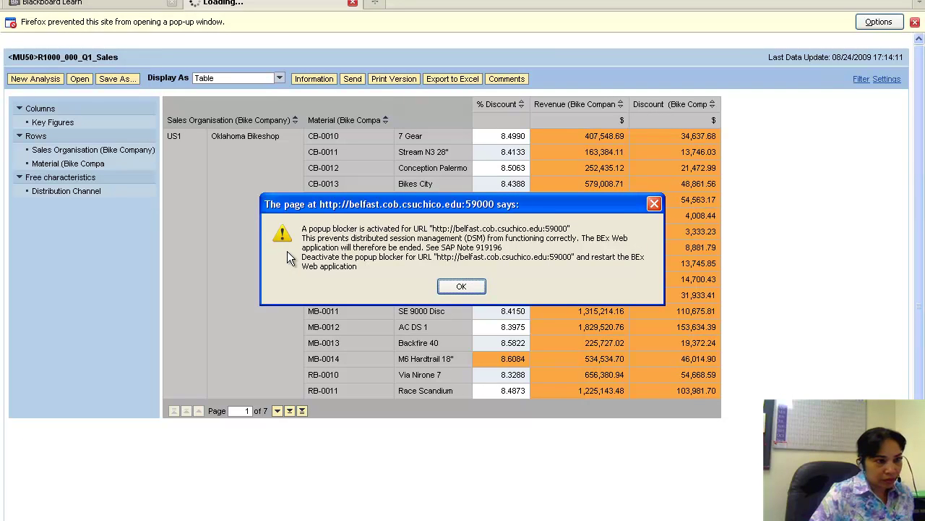
Dismiss the popup blocker warning, allow pop-ups for belfast.cob.csuchico.edu, and execute the query again from BEx Query Designer
{"action": "left_click", "coordinate": [456, 288]}
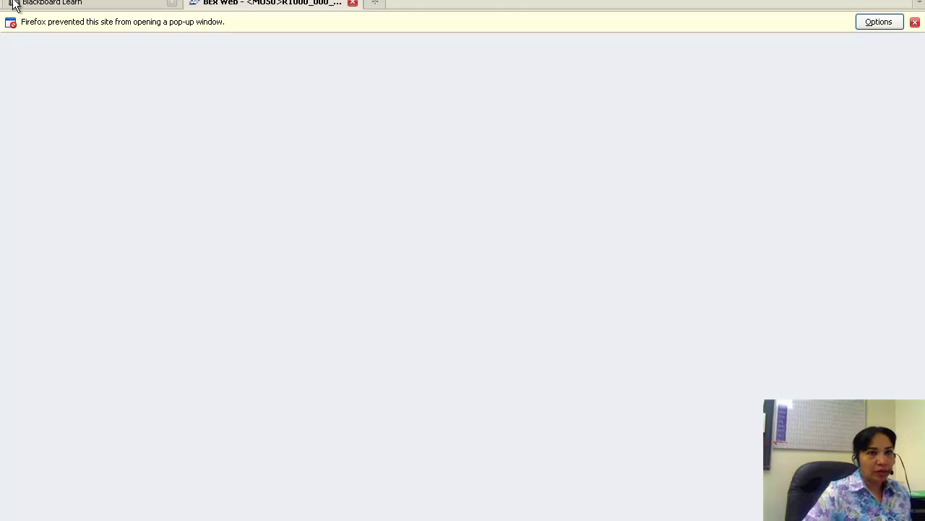
{"action": "left_click", "coordinate": [887, 24]}
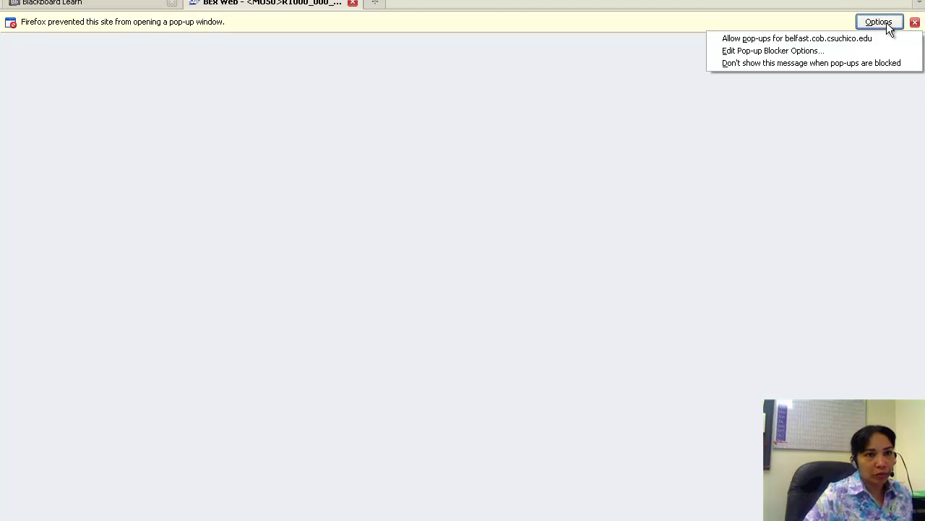
{"action": "left_click", "coordinate": [795, 38]}
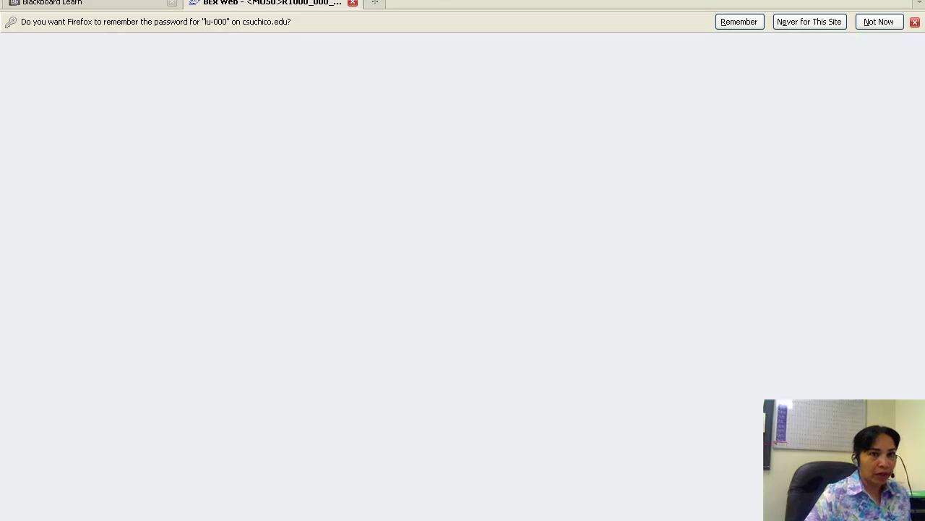
{"action": "key", "text": "alt+Tab"}
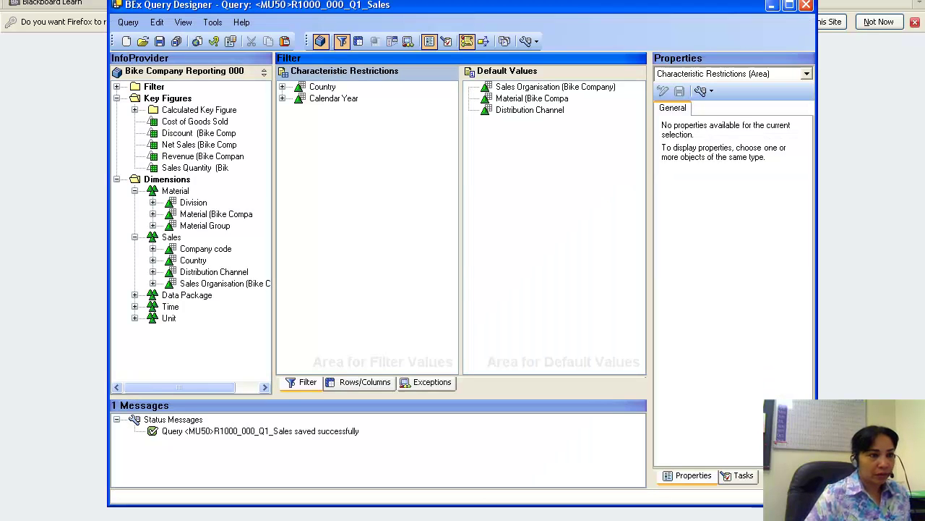
{"action": "left_click", "coordinate": [196, 41]}
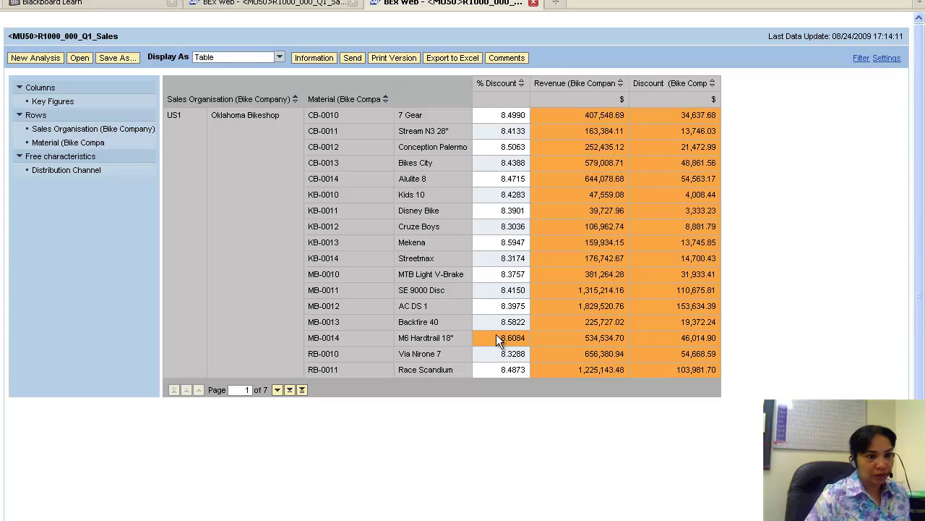
Open Microsoft Office Word 2007 and paste a screenshot of the web report into a document
{"action": "key", "text": "super"}
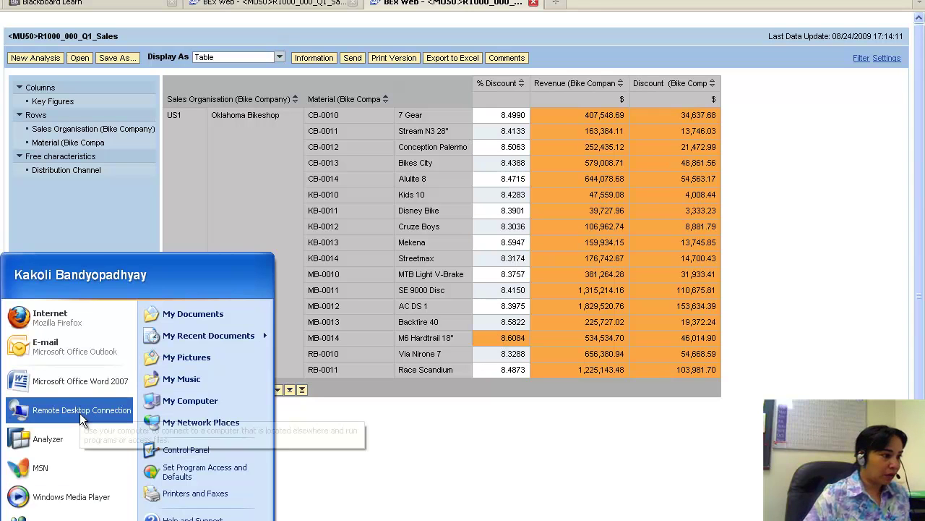
{"action": "left_click", "coordinate": [68, 383]}
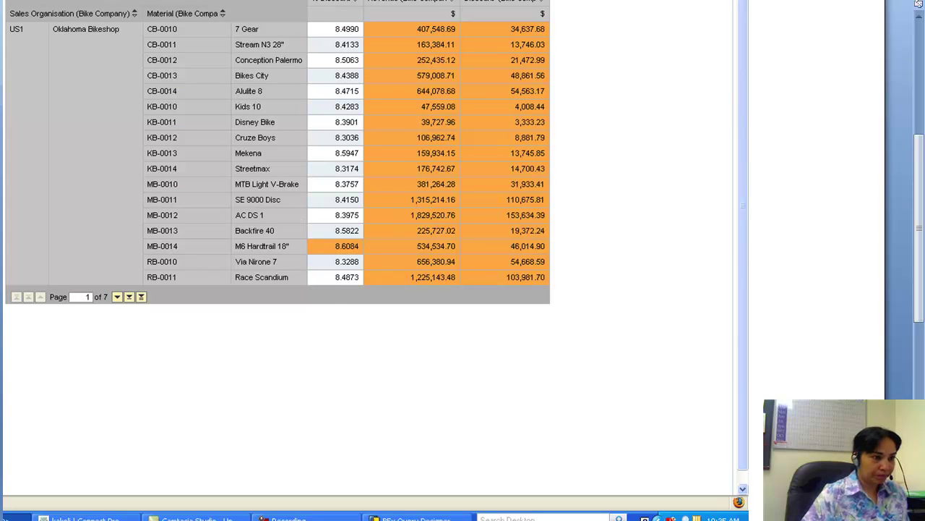
Switch back to BEx Query Designer, define Exception 1 on the % Discount key figure only, and save the query
{"action": "key", "text": "alt+Tab"}
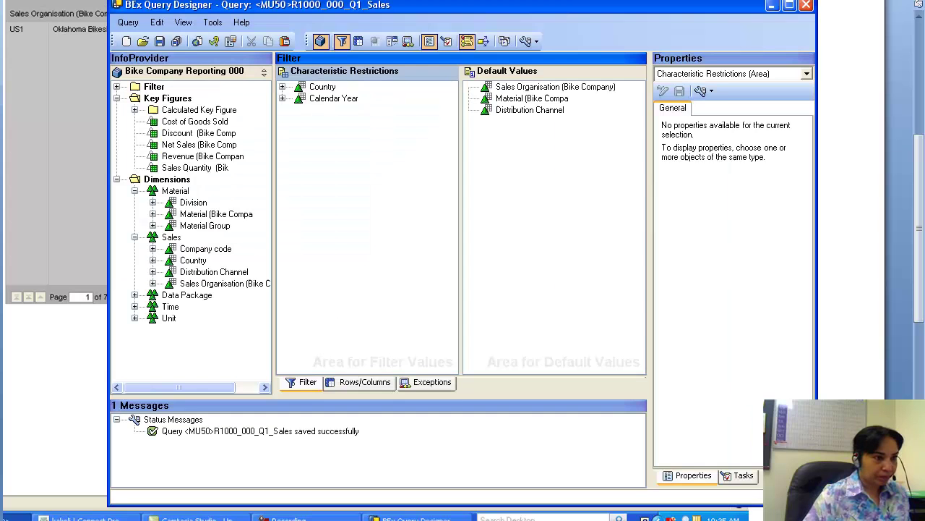
{"action": "left_click", "coordinate": [360, 384]}
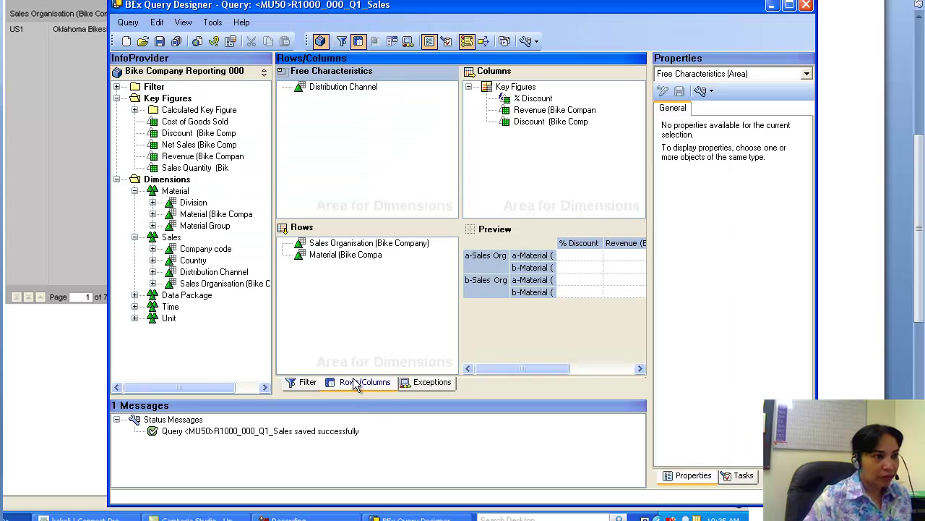
{"action": "left_click", "coordinate": [431, 382]}
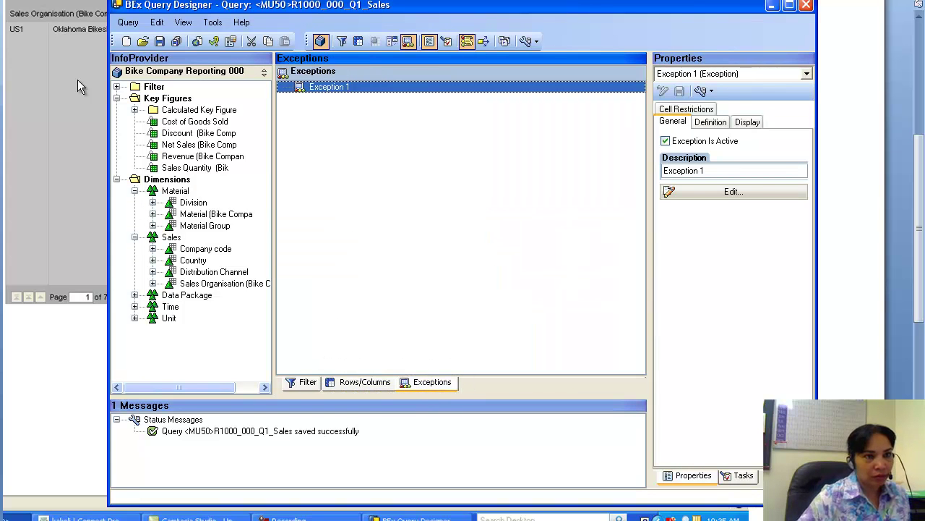
{"action": "left_click", "coordinate": [723, 124]}
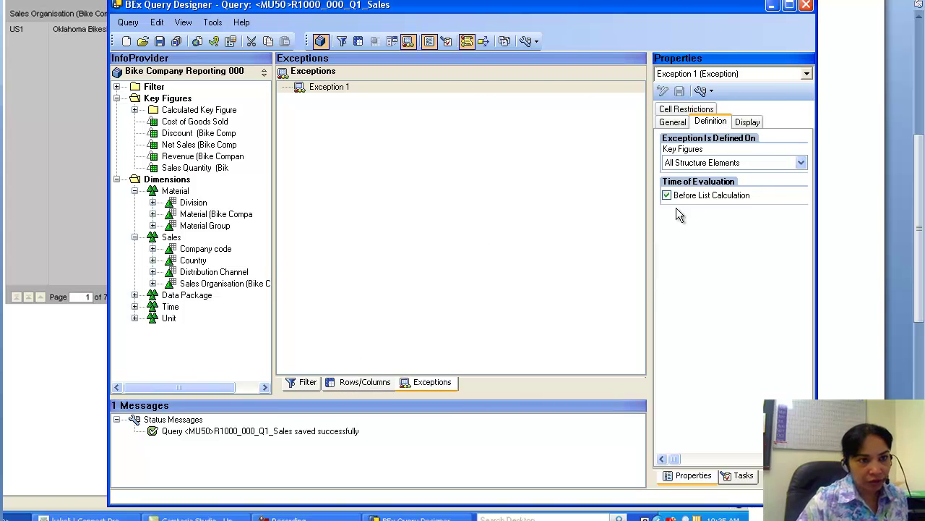
{"action": "left_click", "coordinate": [801, 163]}
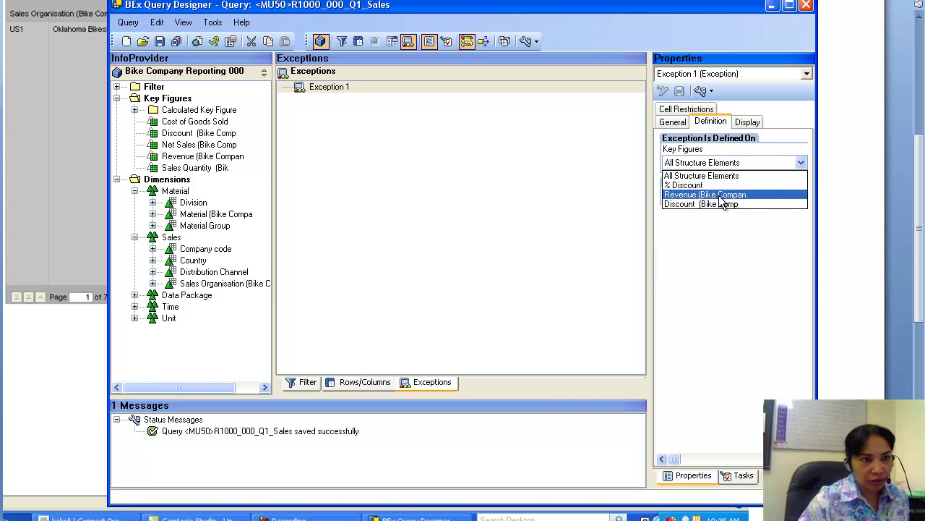
{"action": "left_click", "coordinate": [699, 186]}
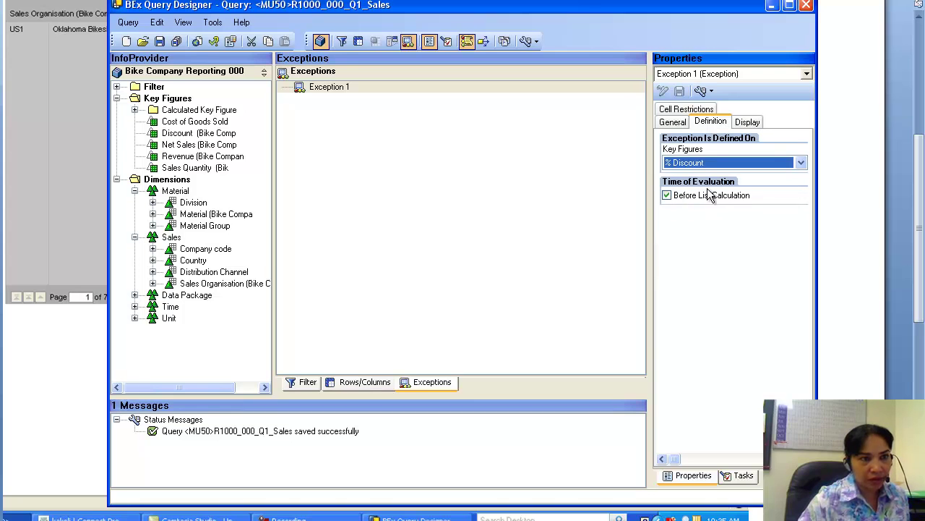
{"action": "left_click", "coordinate": [161, 42]}
Close the outdated report tabs in the browser and execute the saved query again from BEx Query Designer
{"action": "left_click", "coordinate": [197, 42]}
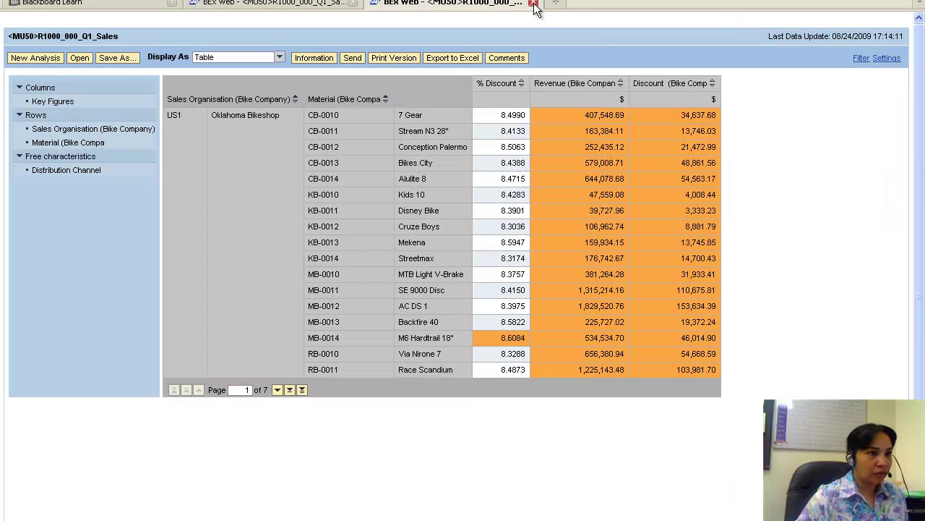
{"action": "left_click", "coordinate": [536, 3]}
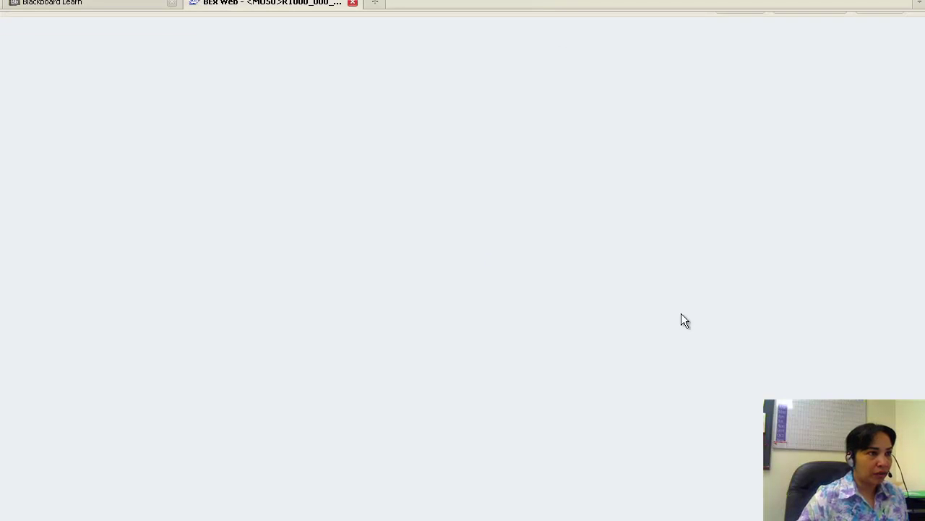
{"action": "left_click", "coordinate": [353, 3]}
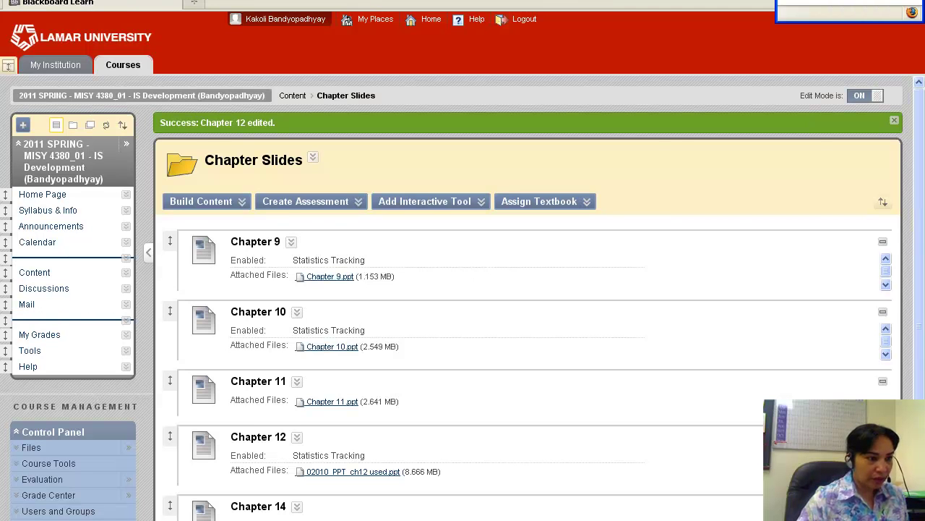
{"action": "left_click", "coordinate": [165, 7]}
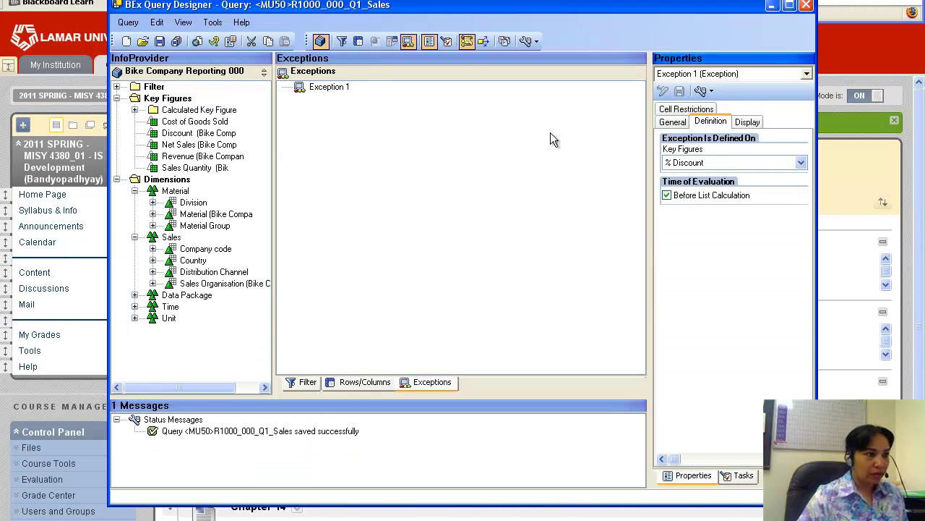
{"action": "left_click", "coordinate": [199, 42]}
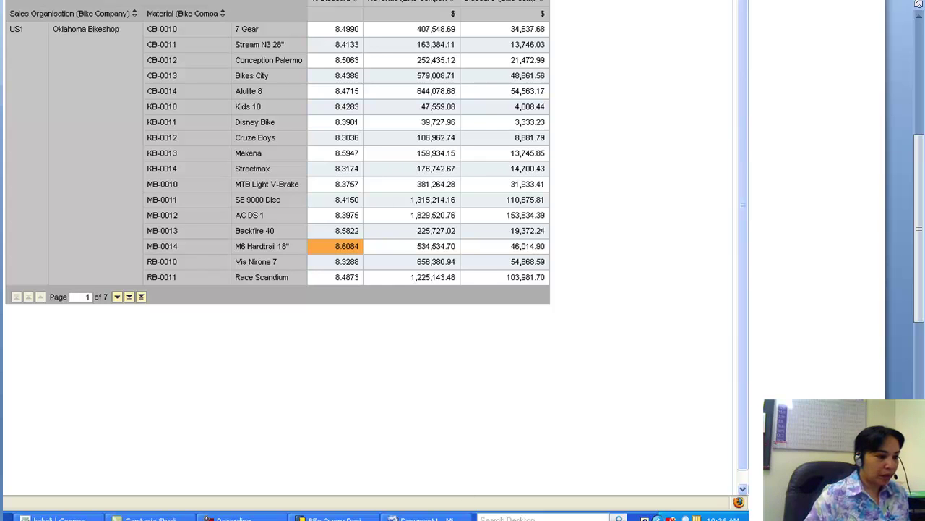
Switch to the refreshed BEx web report and open its query information
{"action": "key", "text": "alt+Tab"}
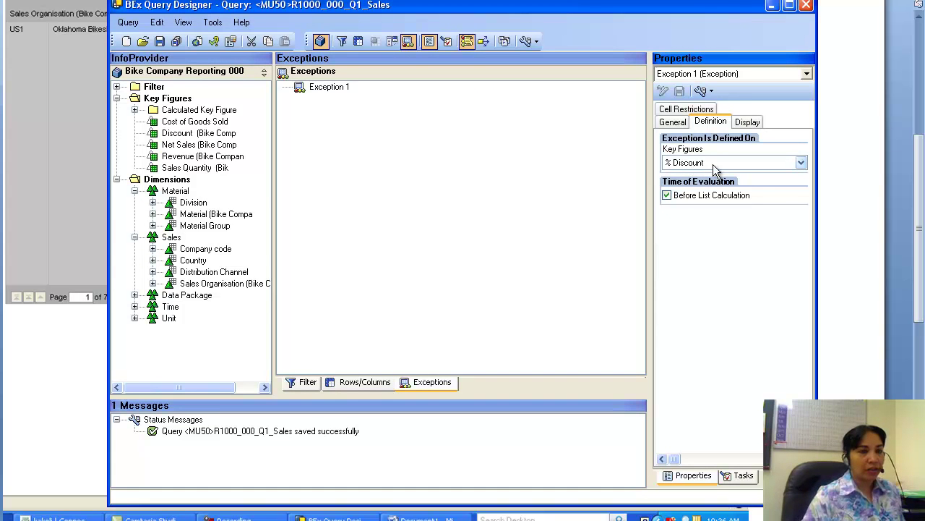
{"action": "left_click", "coordinate": [302, 381]}
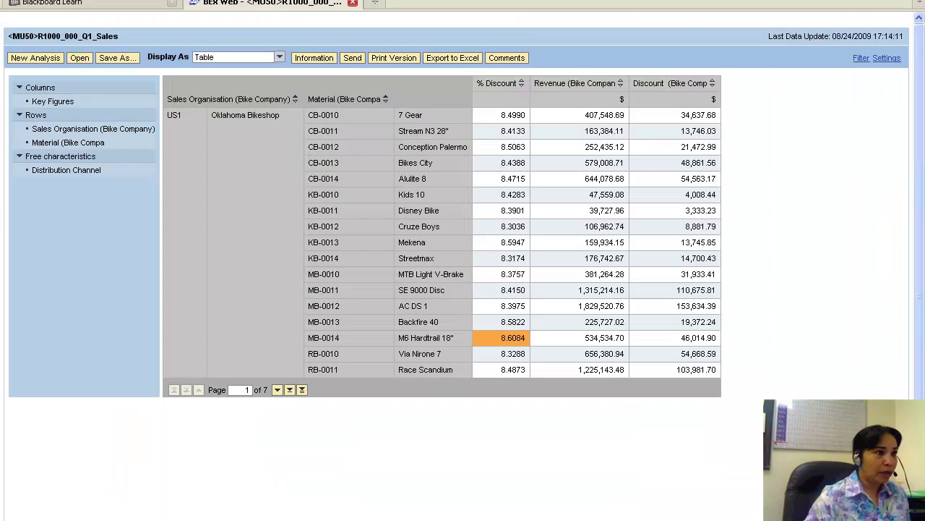
{"action": "left_click", "coordinate": [313, 61]}
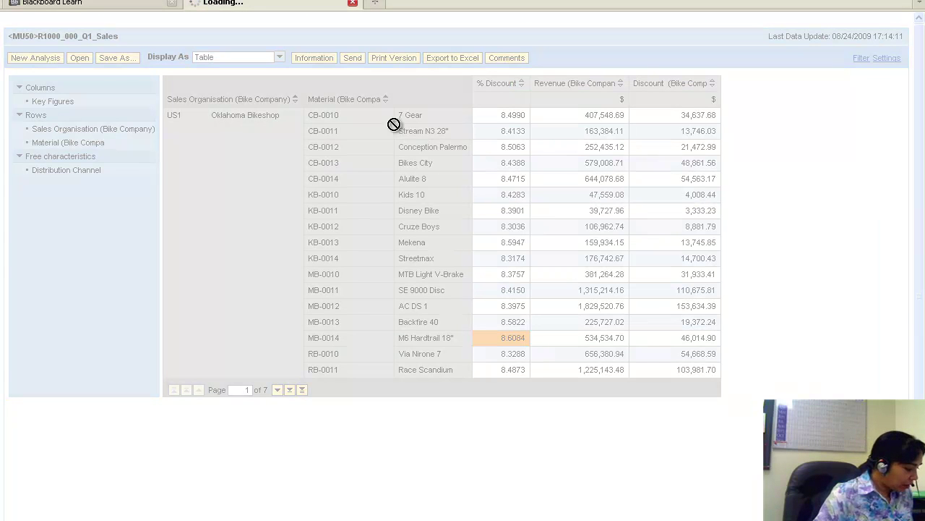